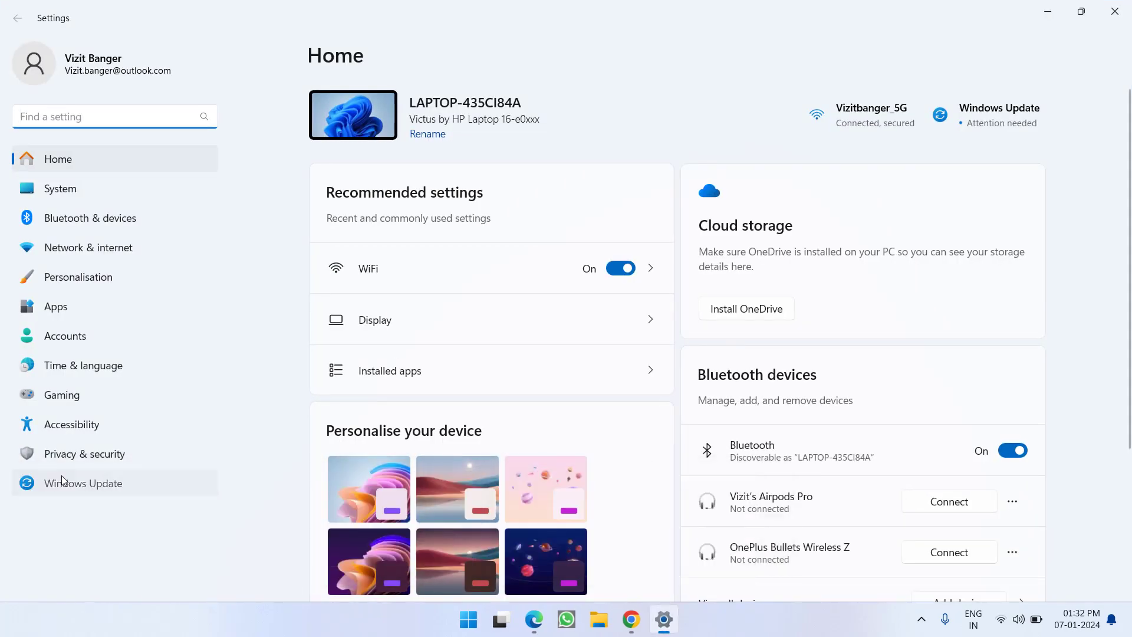
Step: Review the three pending Windows updates, then close Settings to return to the desktop
{"action": "left_click", "coordinate": [61, 480]}
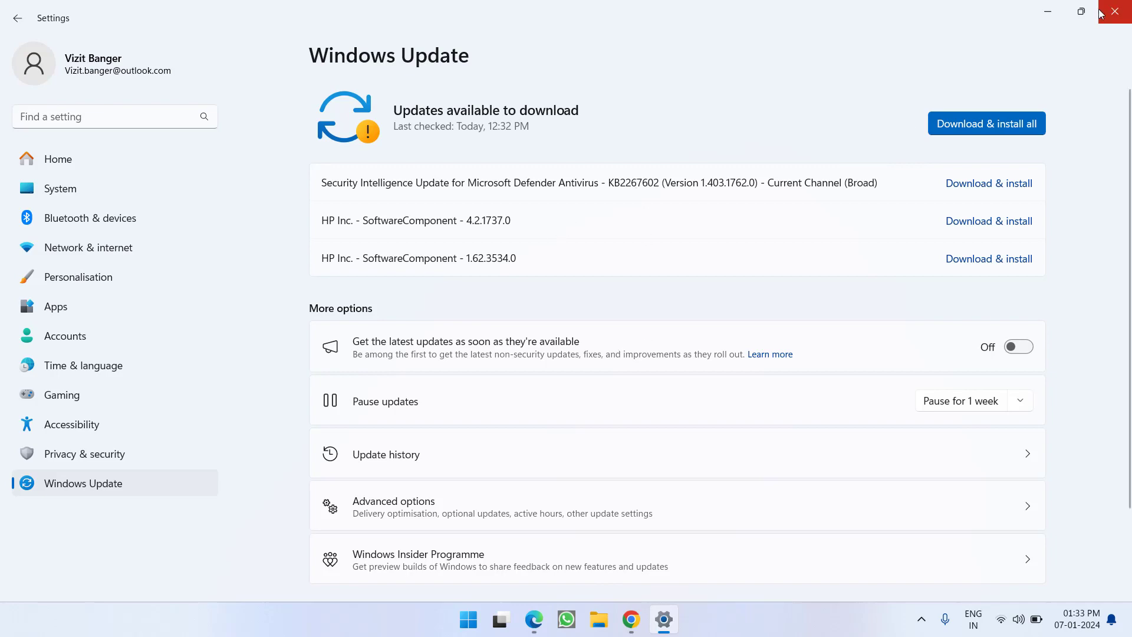
{"action": "left_click", "coordinate": [1114, 11]}
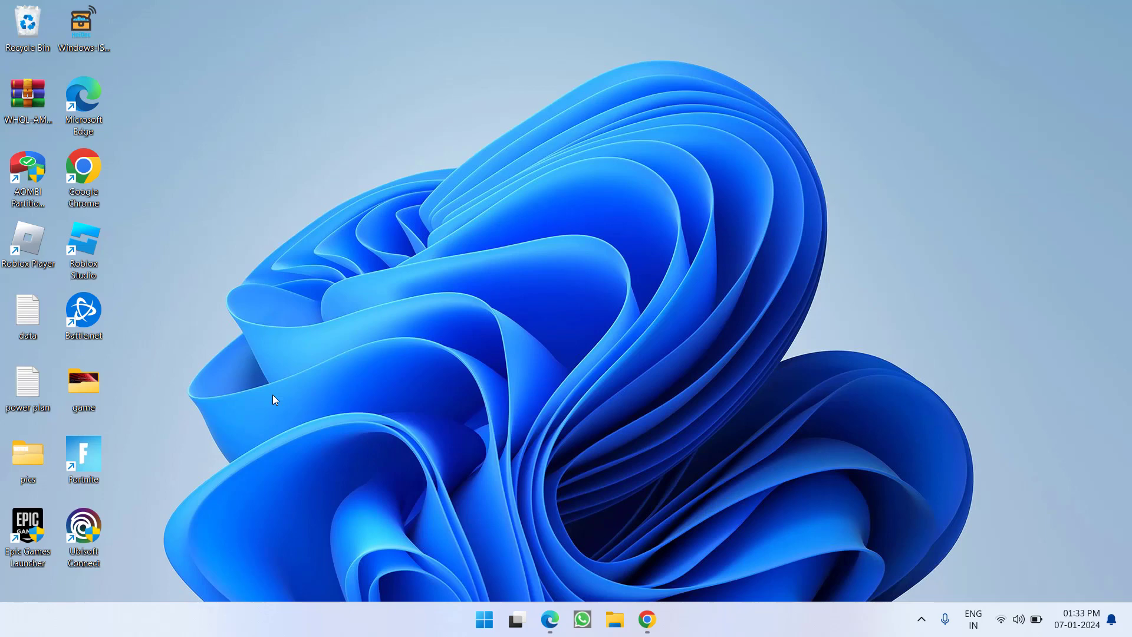
Step: Launch Registry Editor via Run (regedit) and collapse the HKEY_LOCAL_MACHINE hive
{"action": "right_click", "coordinate": [478, 618]}
{"action": "left_click", "coordinate": [440, 534]}
{"action": "type", "text": "regedit"}
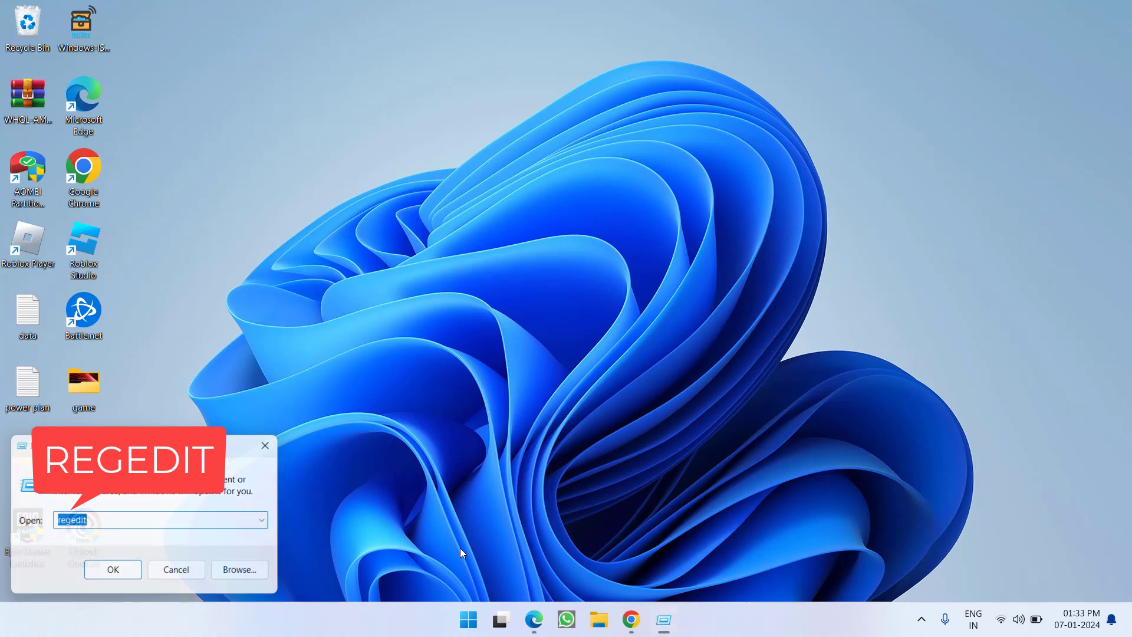
{"action": "key", "text": "Return"}
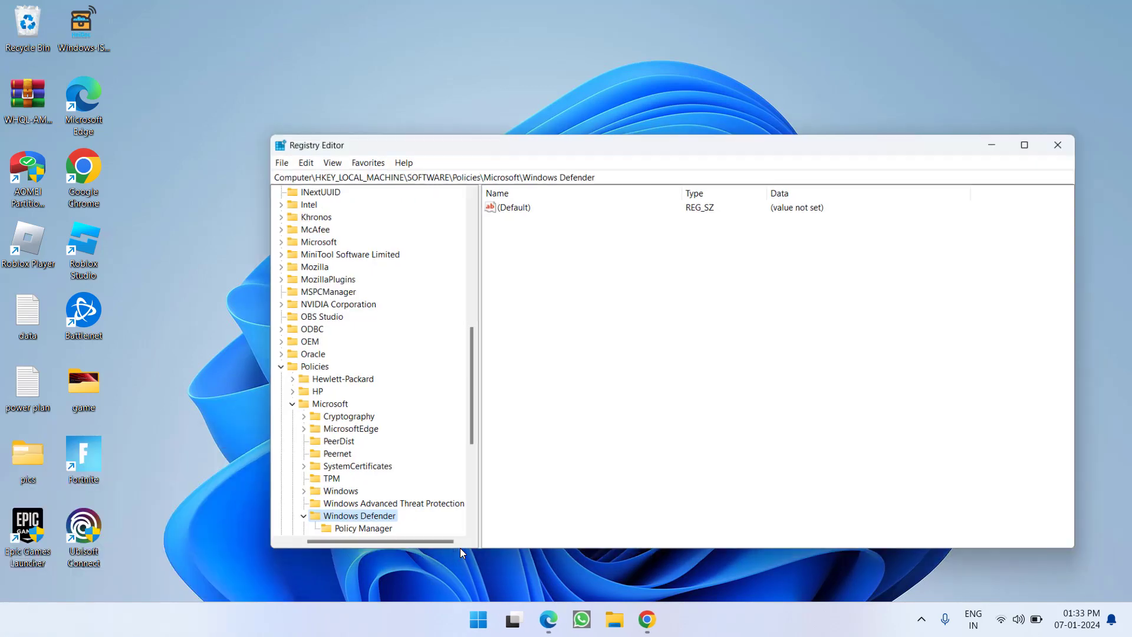
{"action": "left_click_drag", "start_coordinate": [463, 415], "coordinate": [481, 253]}
{"action": "left_click_drag", "start_coordinate": [348, 552], "coordinate": [305, 551]}
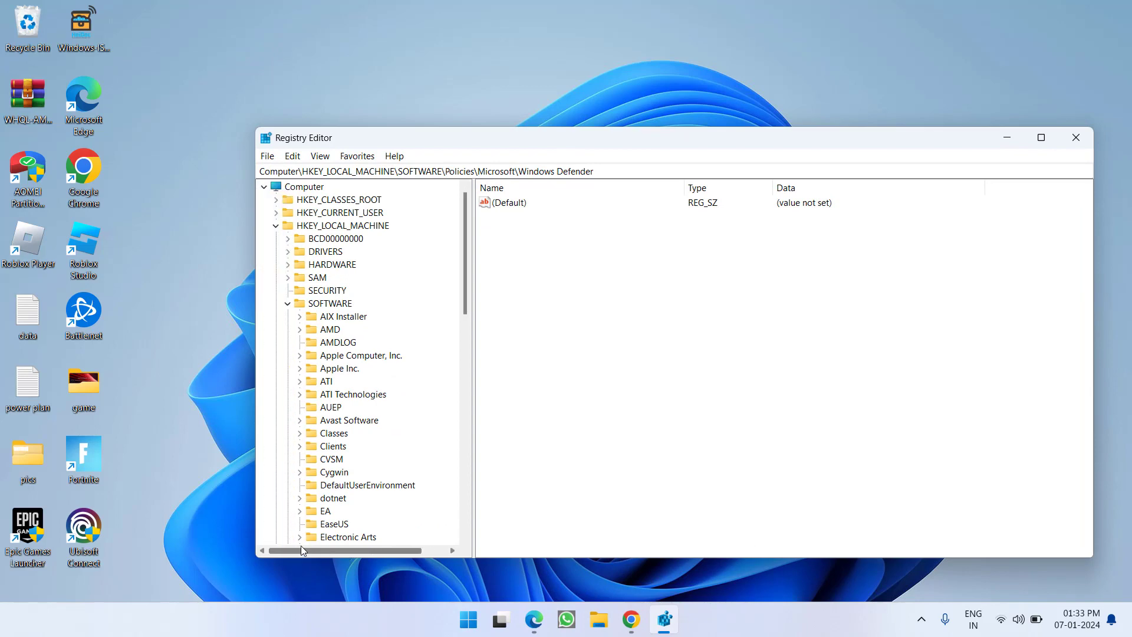
{"action": "left_click", "coordinate": [274, 226]}
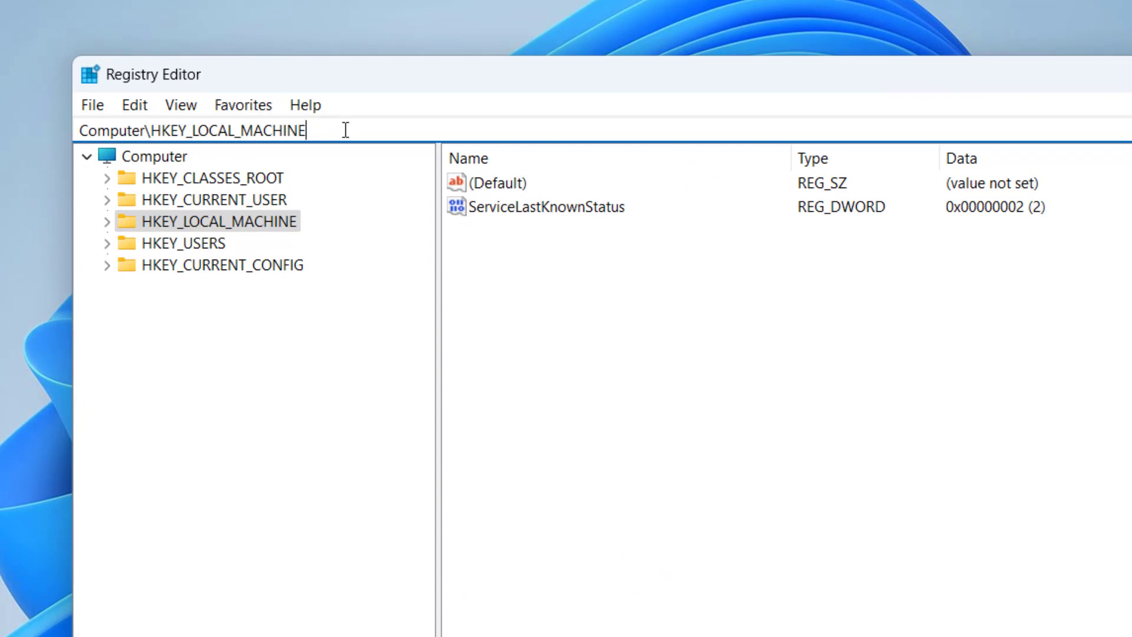
{"action": "type", "text": "\\"}
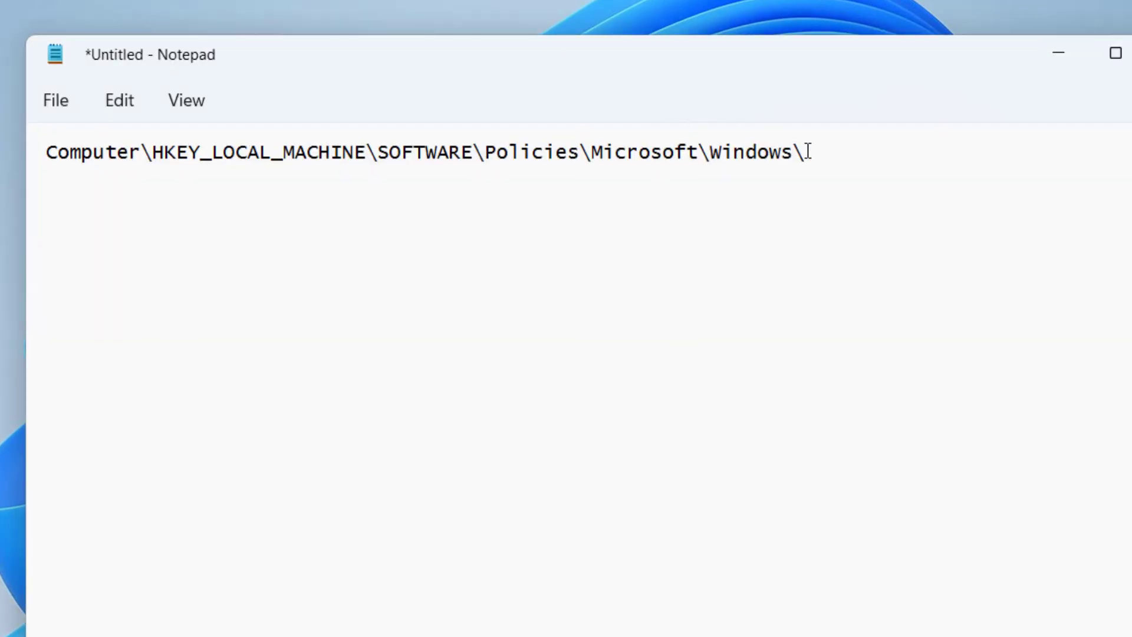
Step: Paste the saved Policies\Microsoft\Windows path from Notepad into the address bar and go there
{"action": "left_click_drag", "start_coordinate": [808, 152], "coordinate": [26, 162]}
{"action": "key", "text": "ctrl+c"}
{"action": "key", "text": "alt+Tab"}
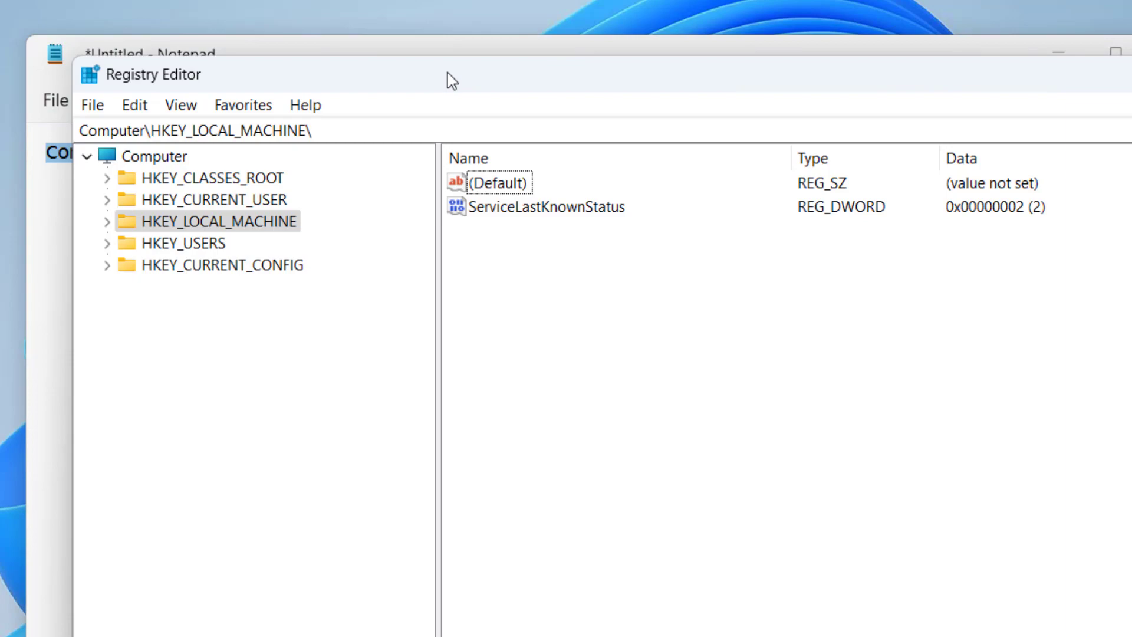
{"action": "left_click_drag", "start_coordinate": [412, 129], "coordinate": [2, 129]}
{"action": "key", "text": "ctrl+v"}
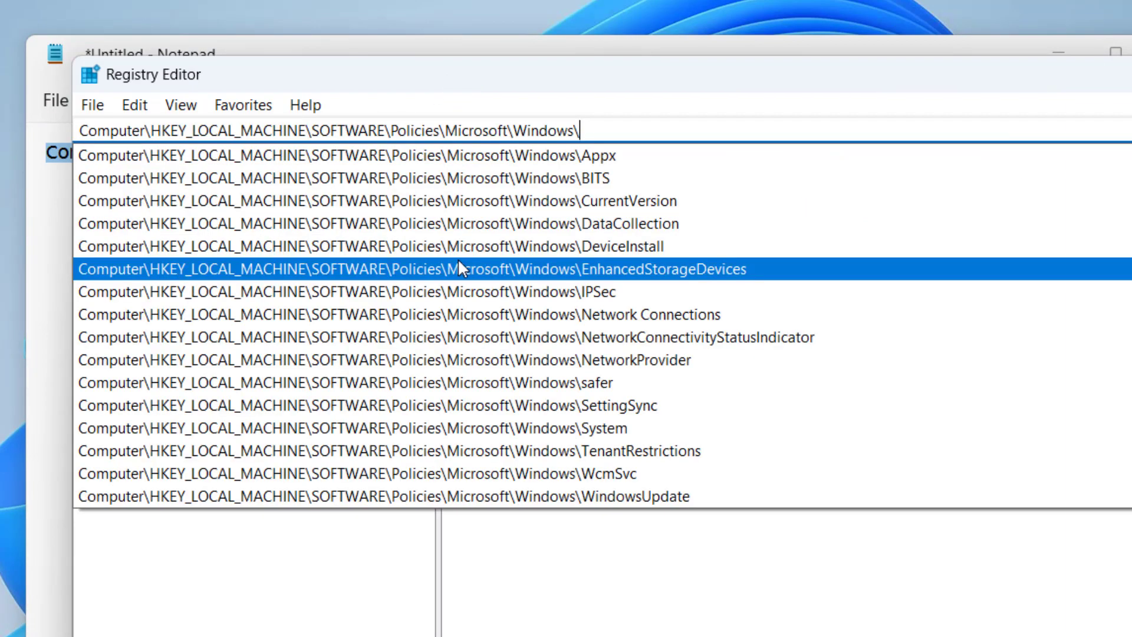
{"action": "key", "text": "Return"}
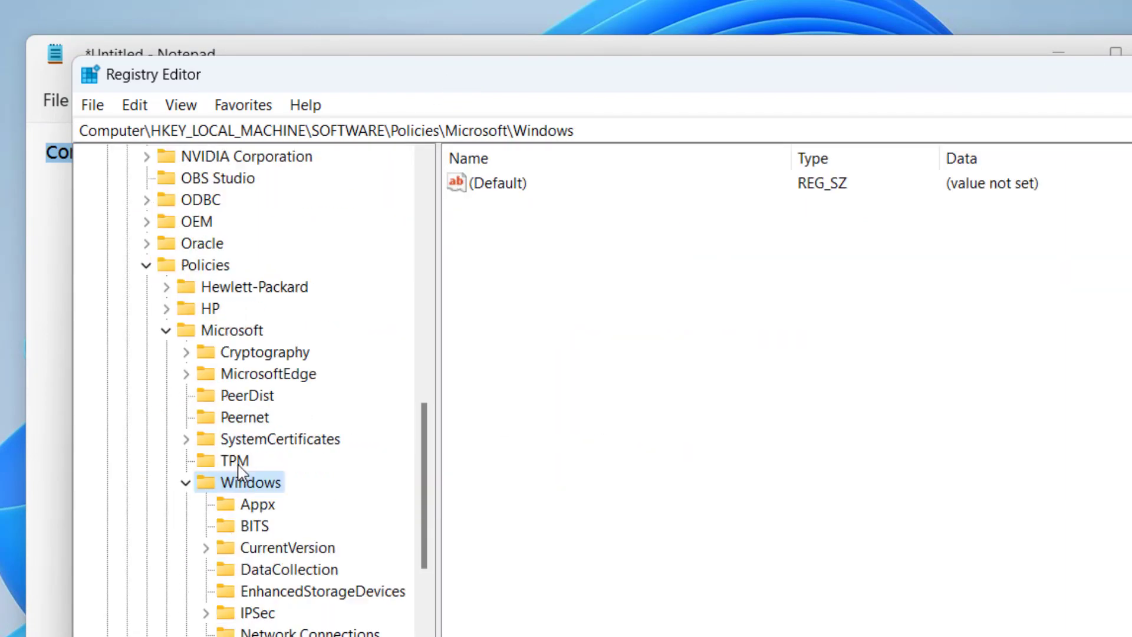
{"action": "scroll", "coordinate": [195, 362], "scroll_direction": "down", "scroll_amount": 1}
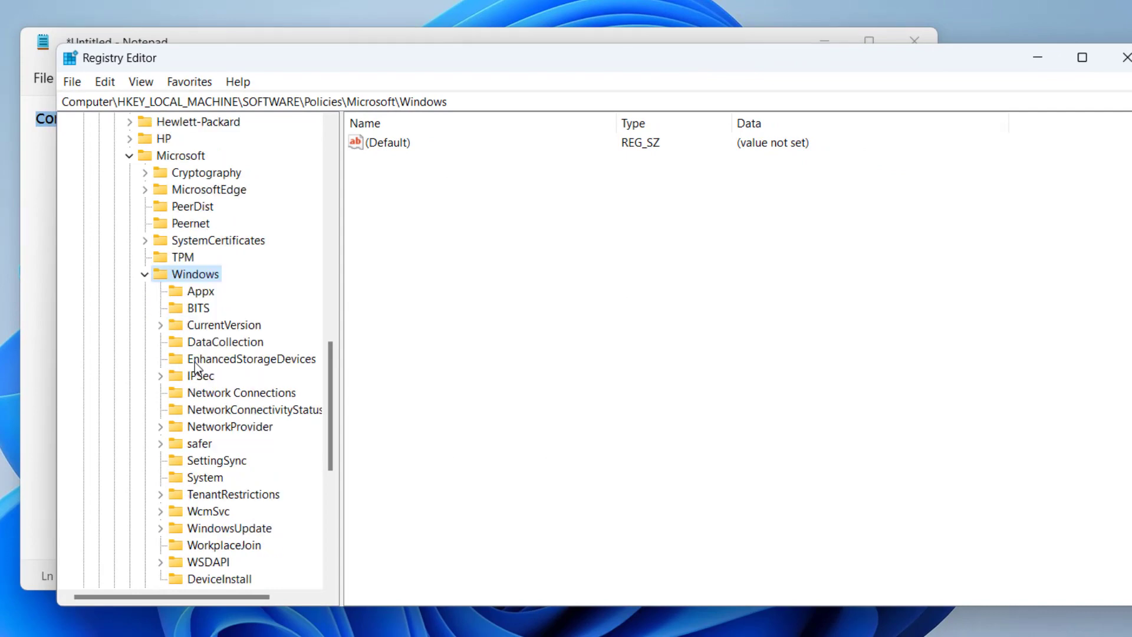
Step: Delete the DeviceInstall key permanently, close Registry Editor and minimize Notepad
{"action": "left_click", "coordinate": [217, 579]}
{"action": "scroll", "coordinate": [223, 479], "scroll_direction": "down", "scroll_amount": 3}
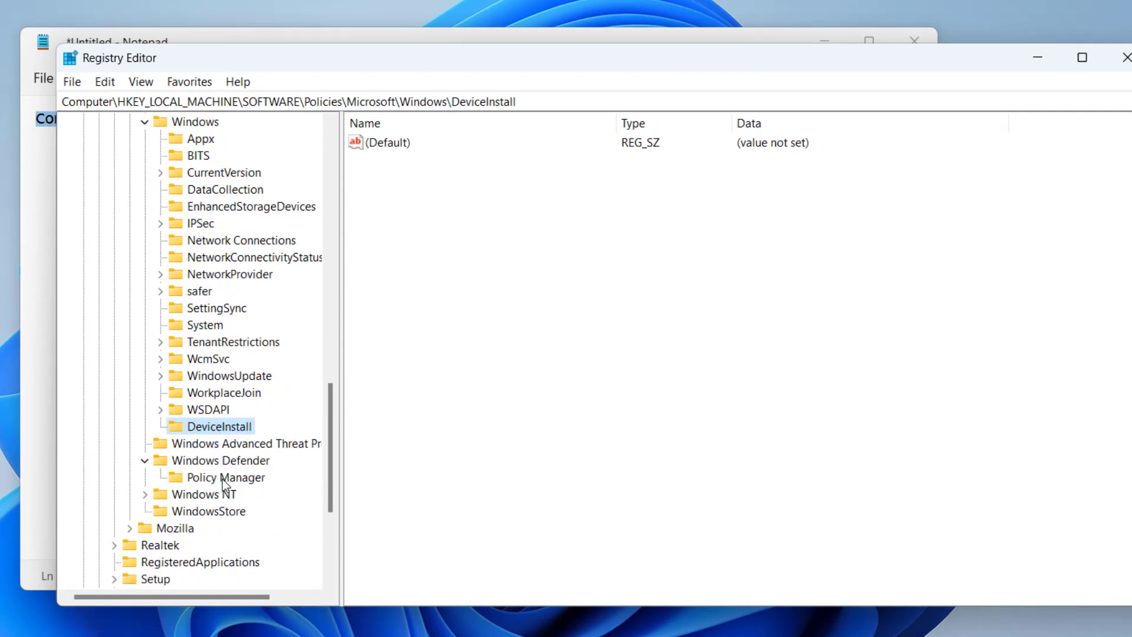
{"action": "right_click", "coordinate": [235, 426]}
{"action": "left_click", "coordinate": [288, 506]}
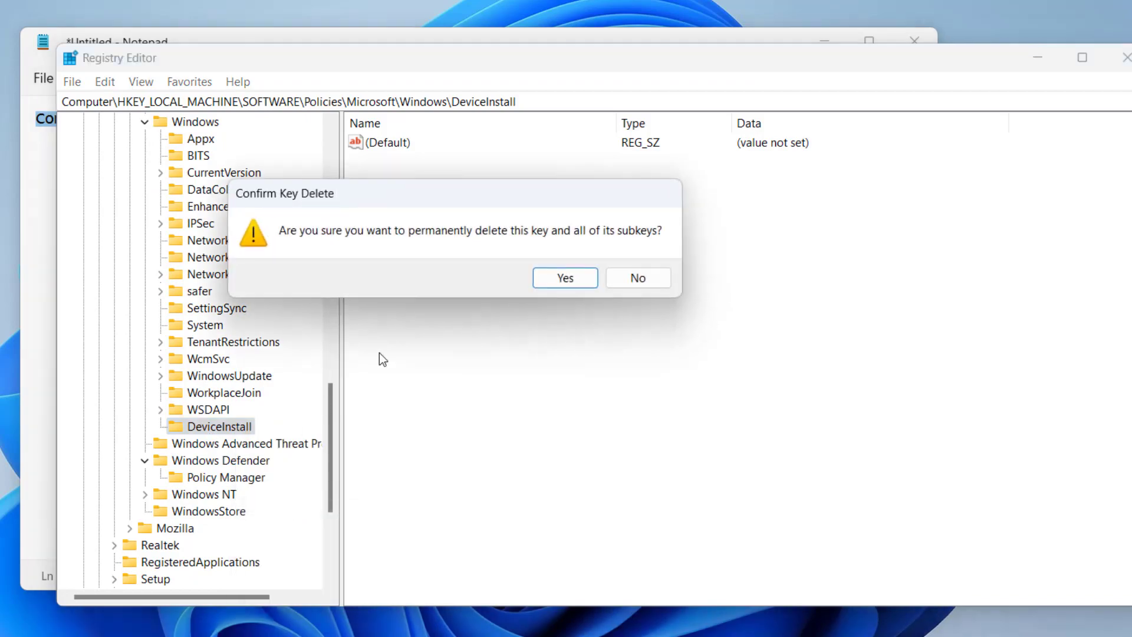
{"action": "left_click", "coordinate": [557, 278]}
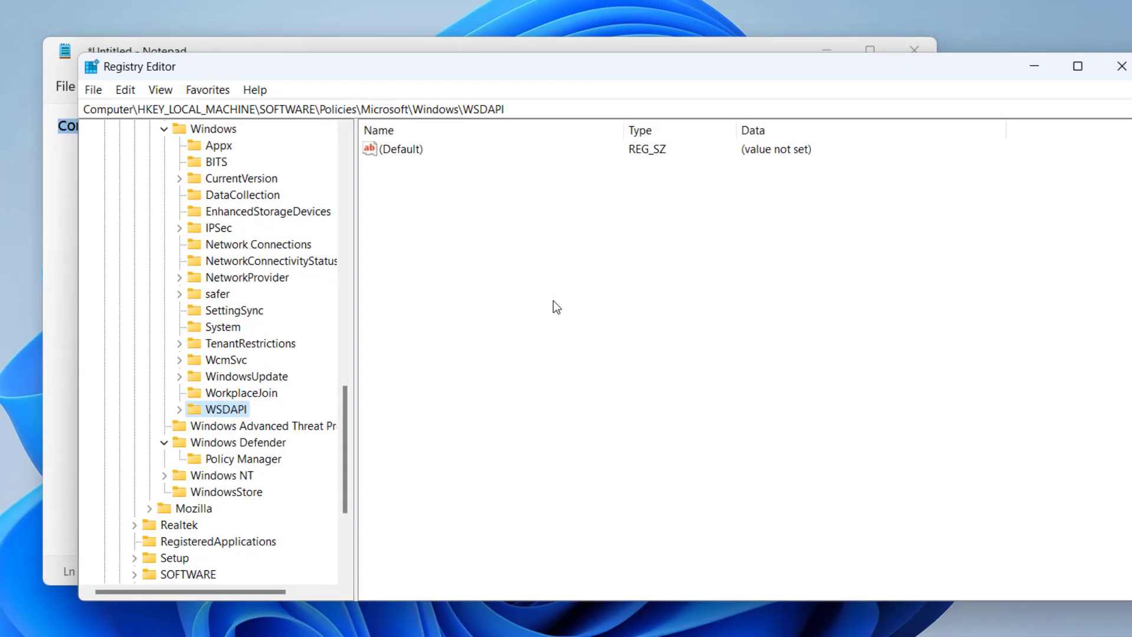
{"action": "left_click", "coordinate": [1078, 138]}
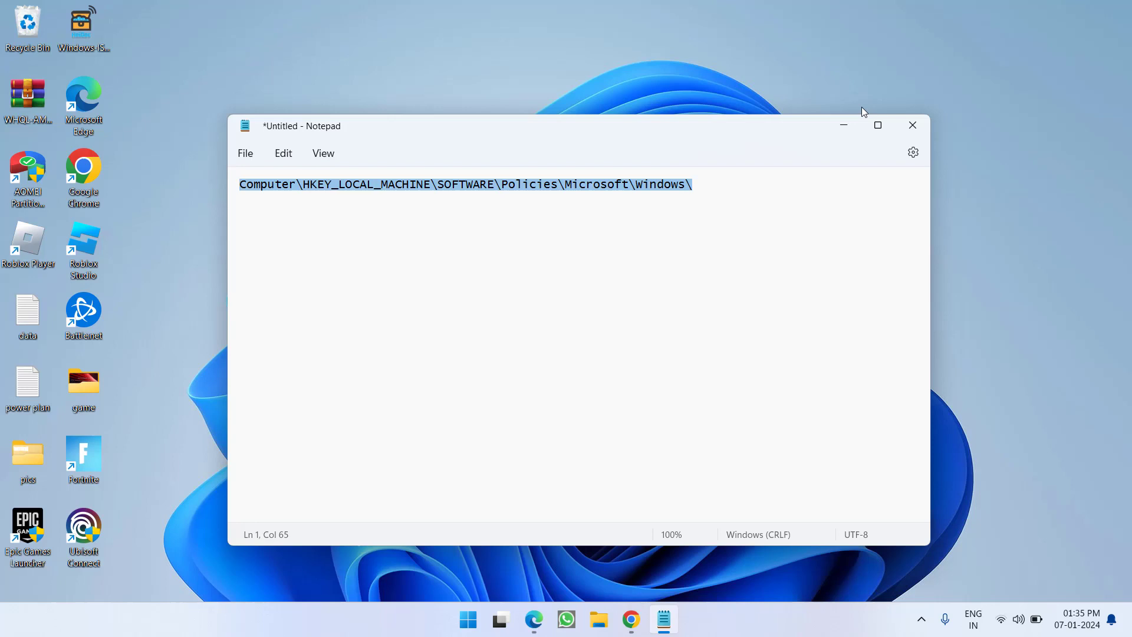
{"action": "left_click", "coordinate": [844, 119]}
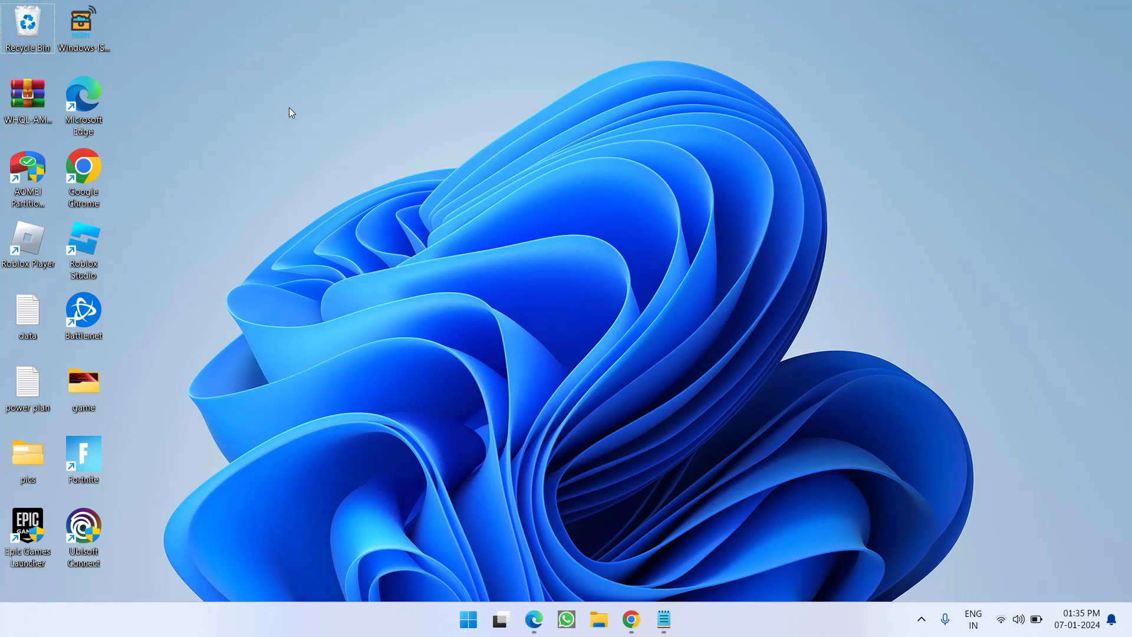
Step: Download DDU 18.0.7.0 from the Guru3D EU mirror and show it in the downloads list
{"action": "left_click", "coordinate": [534, 619]}
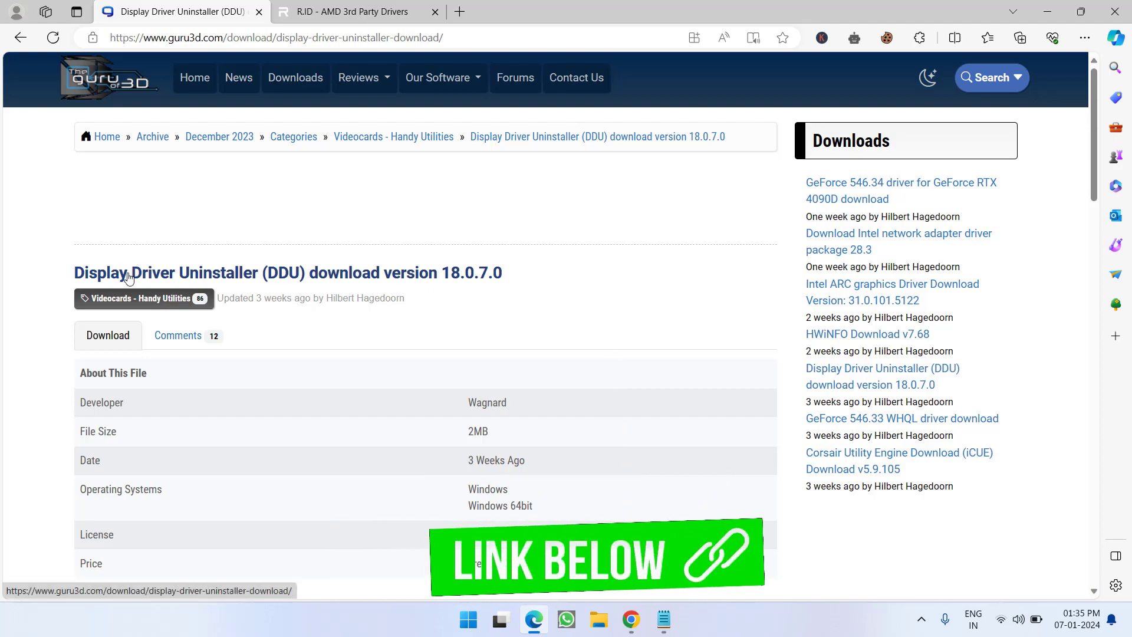
{"action": "left_click_drag", "start_coordinate": [132, 275], "coordinate": [567, 286]}
{"action": "scroll", "coordinate": [567, 285], "scroll_direction": "down", "scroll_amount": 3}
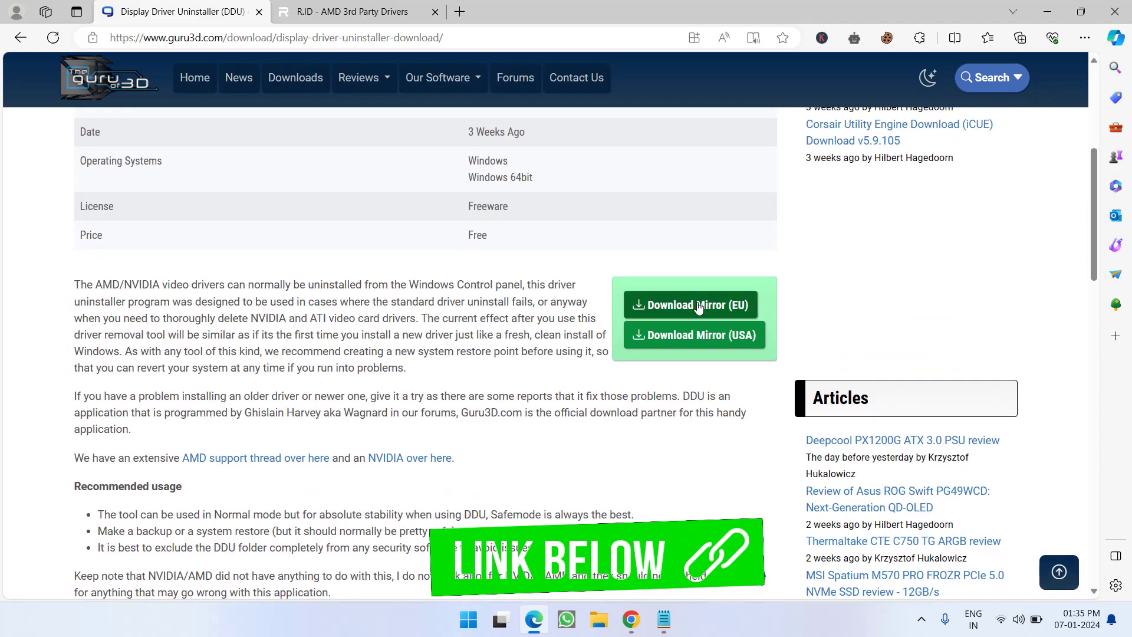
{"action": "left_click", "coordinate": [661, 310]}
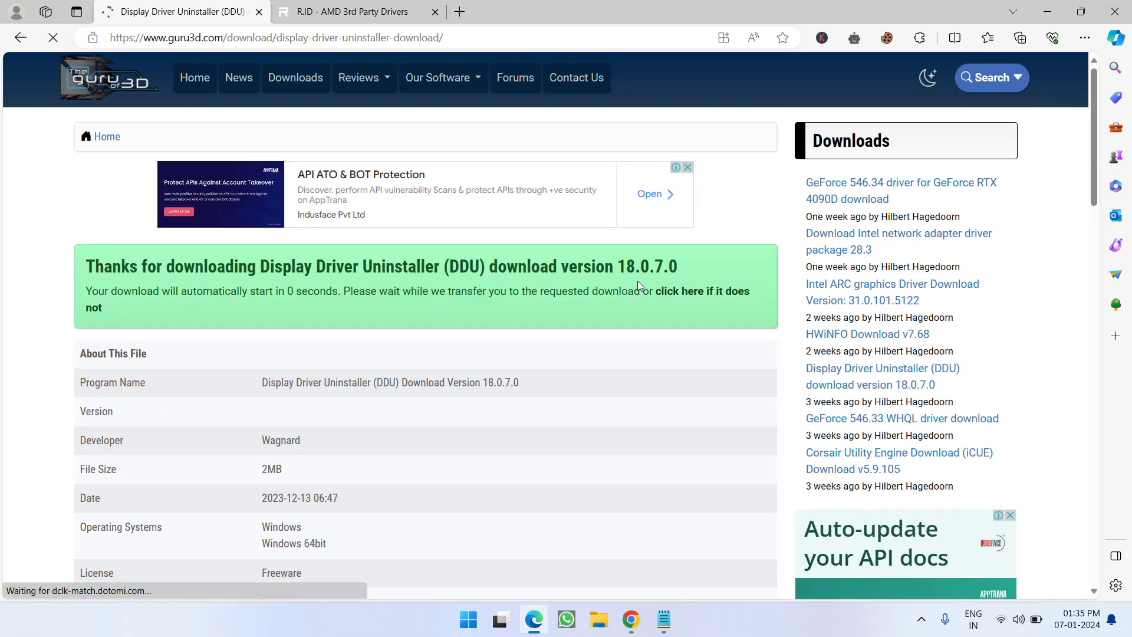
{"action": "left_click", "coordinate": [723, 293]}
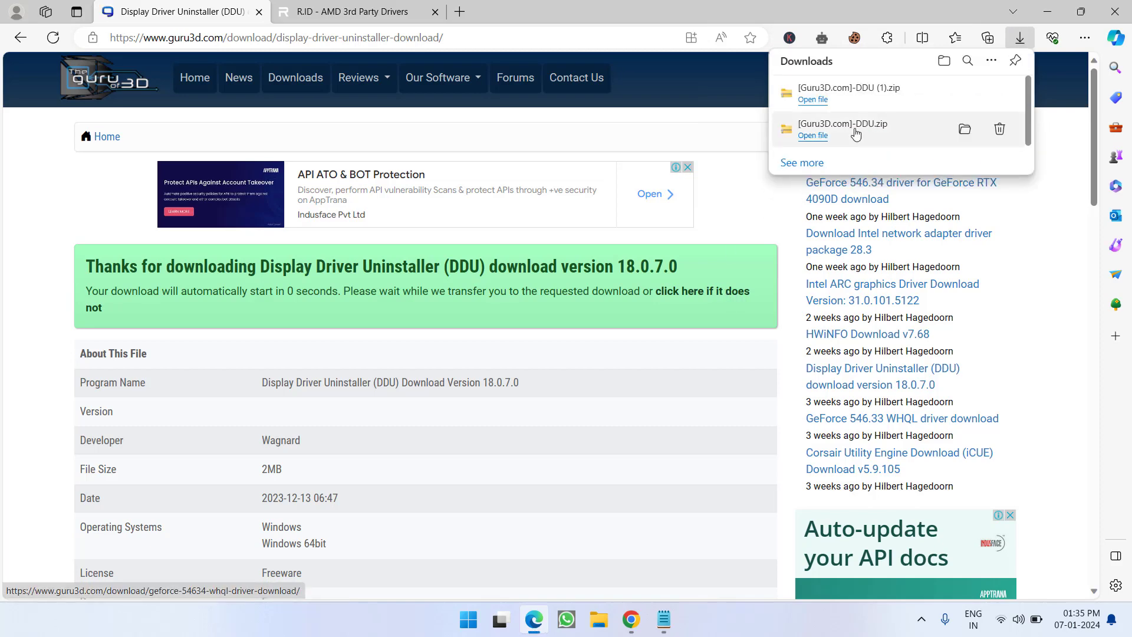
Step: Copy the DDU archive to the desktop and extract the self-extractor into its DDU v18.0.7.0 folder
{"action": "left_click", "coordinate": [964, 129]}
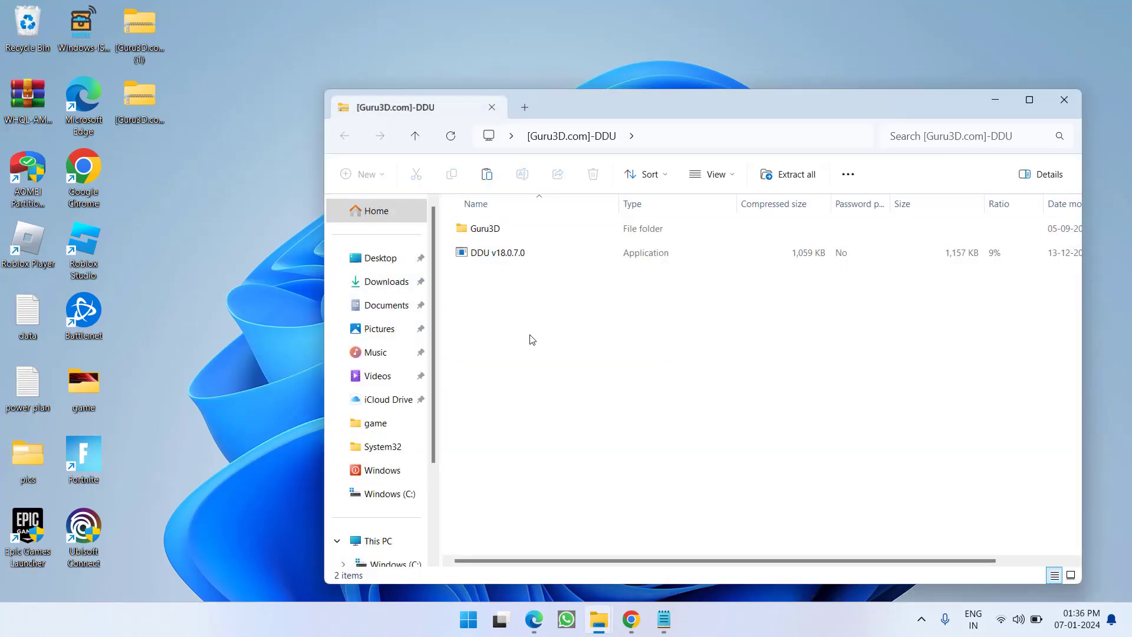
{"action": "mouse_move", "coordinate": [529, 339]}
{"action": "left_mouse_down"}
{"action": "mouse_move", "coordinate": [498, 224]}
{"action": "mouse_move", "coordinate": [237, 305]}
{"action": "left_mouse_up"}
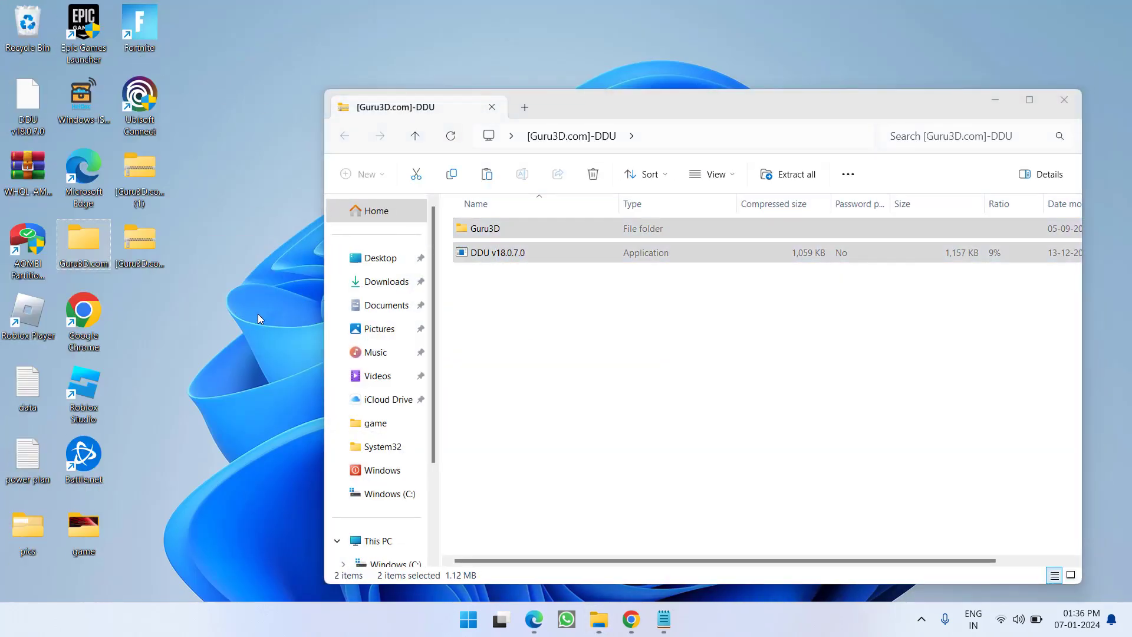
{"action": "left_click", "coordinate": [1064, 99]}
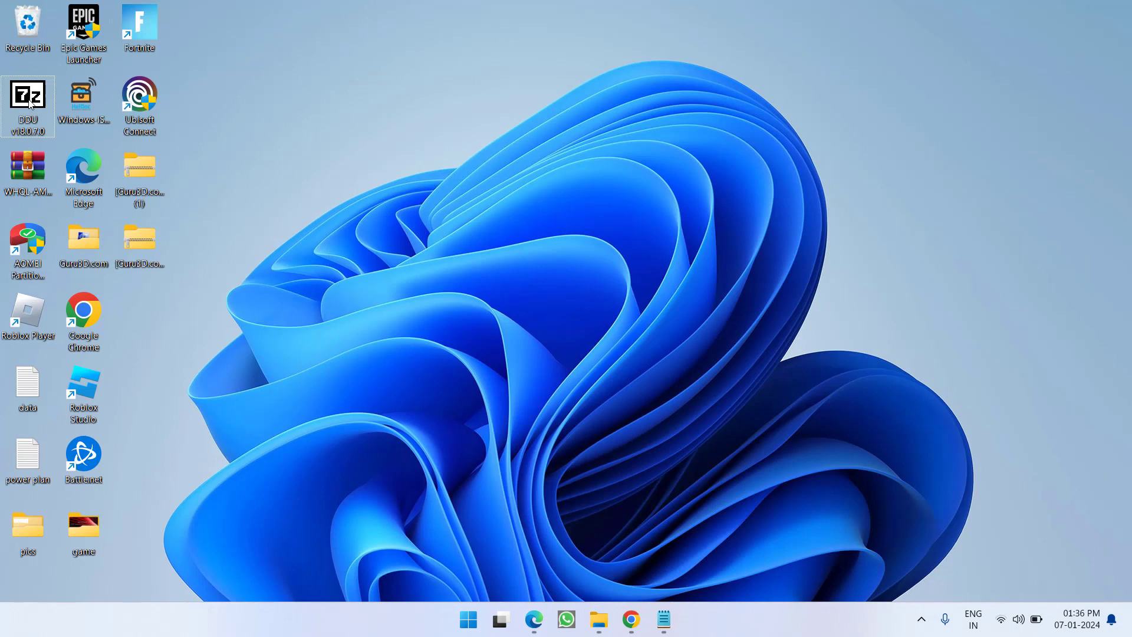
{"action": "double_click", "coordinate": [47, 79]}
{"action": "left_click", "coordinate": [577, 340]}
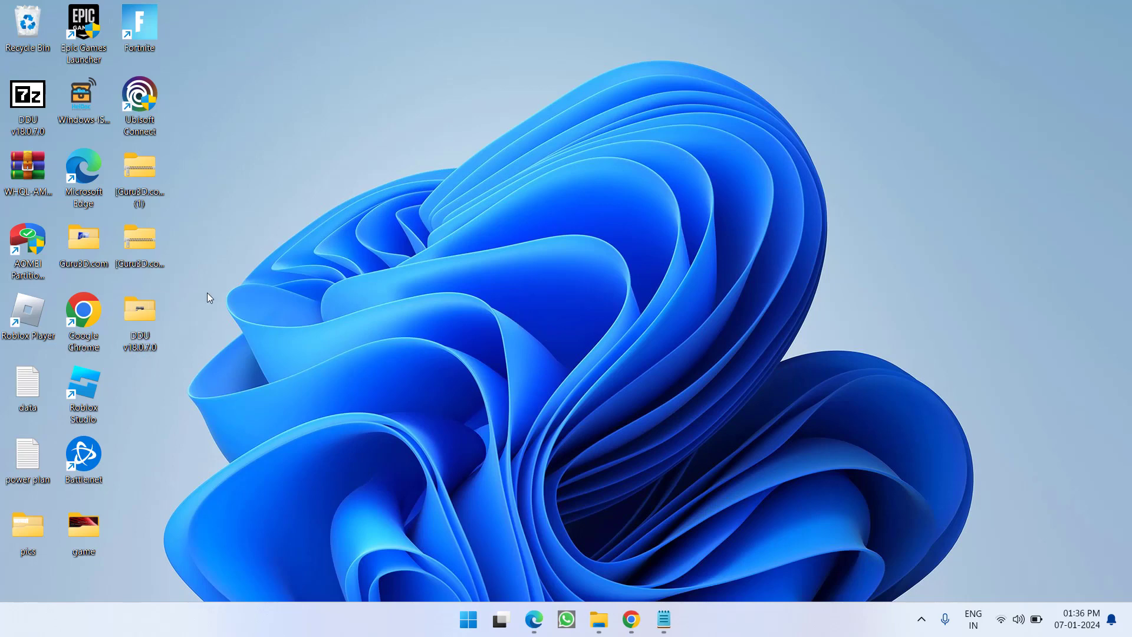
Step: In the extracted DDU folder, bring up run options for Display Driver Uninstaller
{"action": "double_click", "coordinate": [146, 308]}
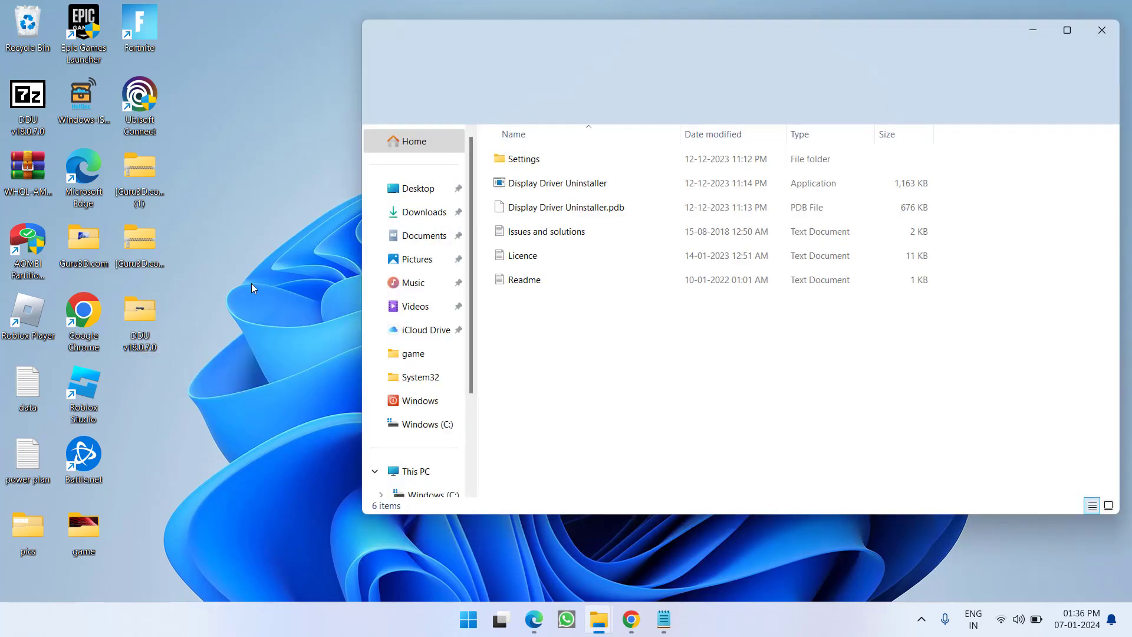
{"action": "left_click", "coordinate": [533, 193]}
{"action": "right_click", "coordinate": [574, 186]}
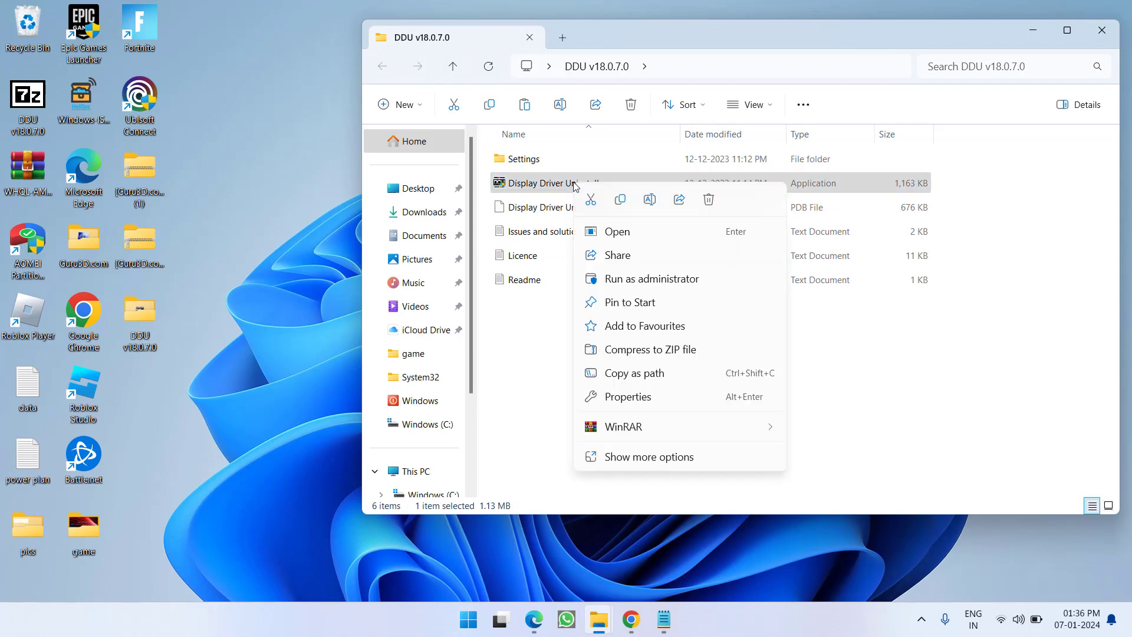
Step: Run DDU as administrator in Normal mode and set the device type to GPU
{"action": "left_click", "coordinate": [652, 278]}
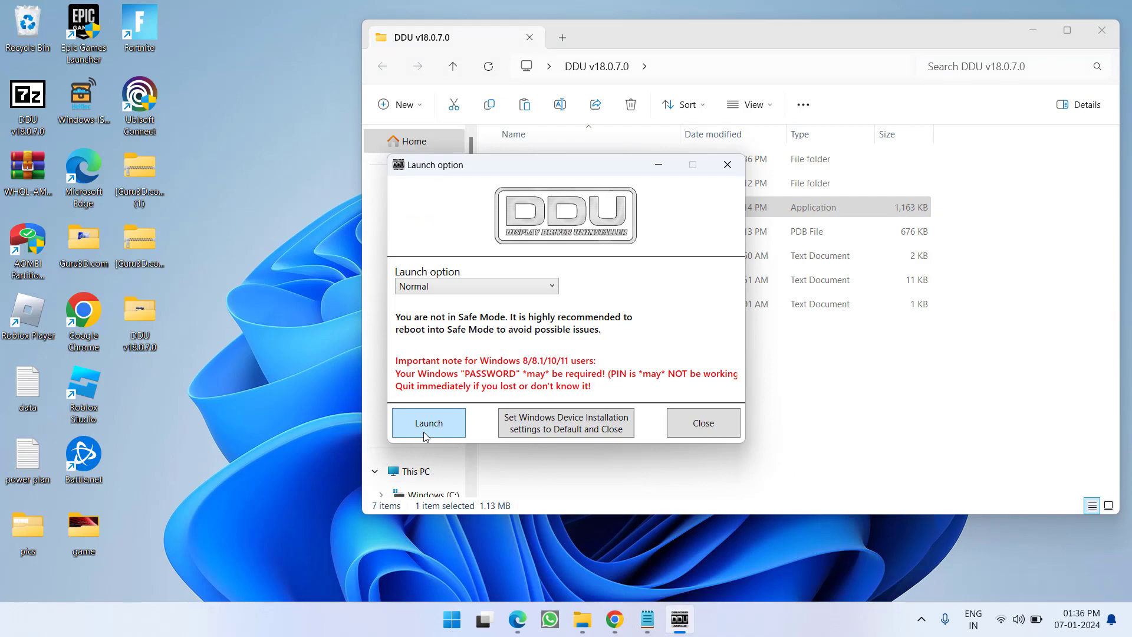
{"action": "left_click", "coordinate": [425, 424]}
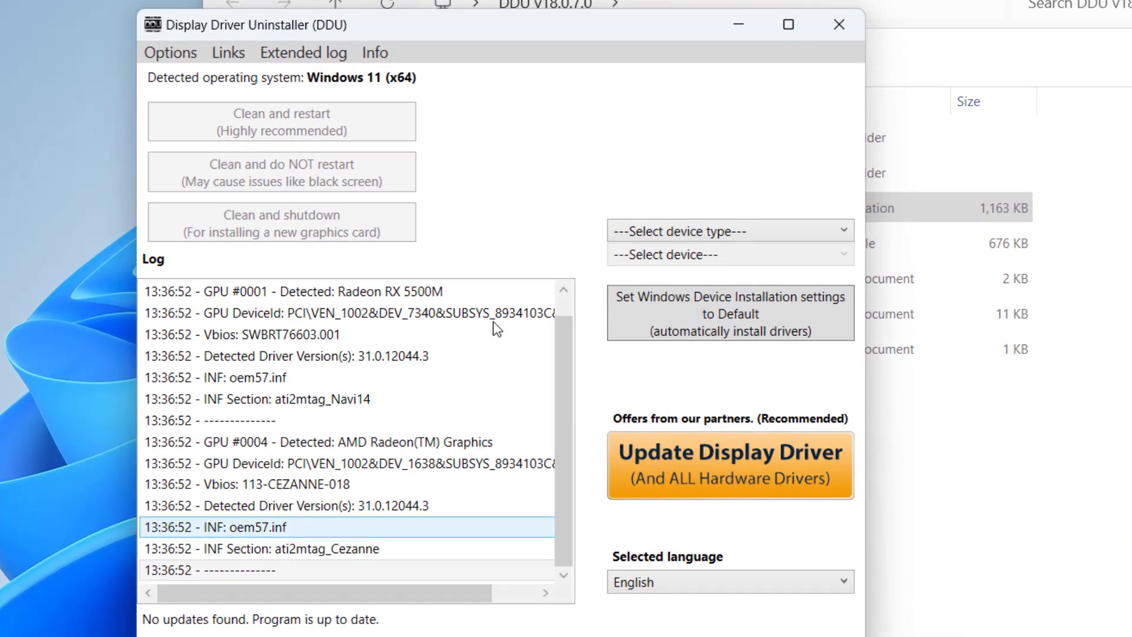
{"action": "left_click", "coordinate": [758, 234]}
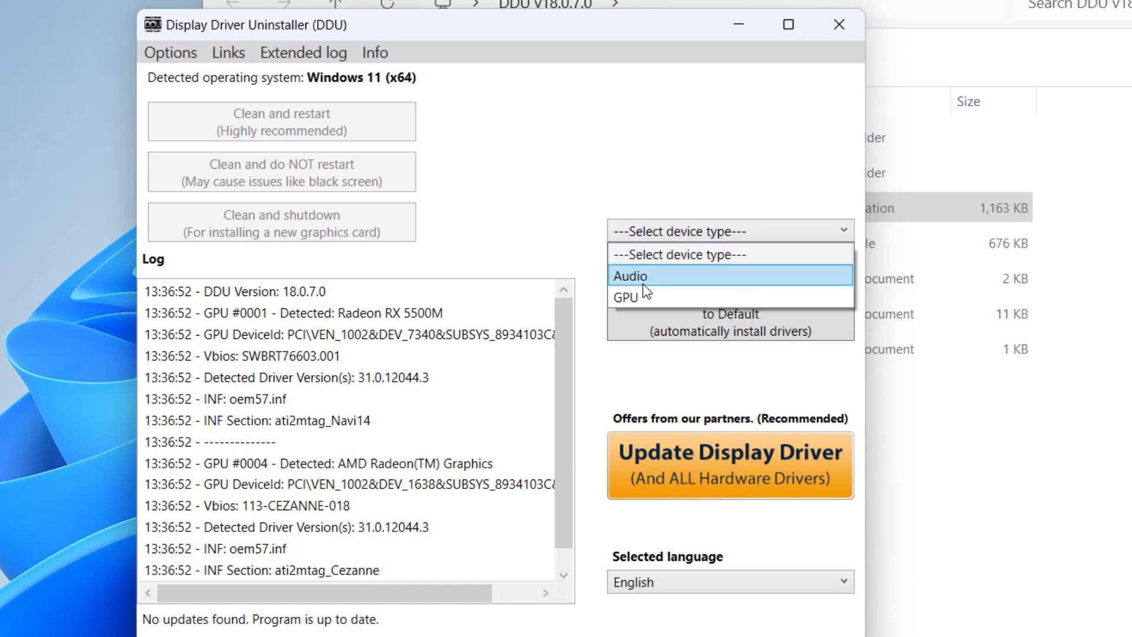
{"action": "left_click", "coordinate": [637, 297]}
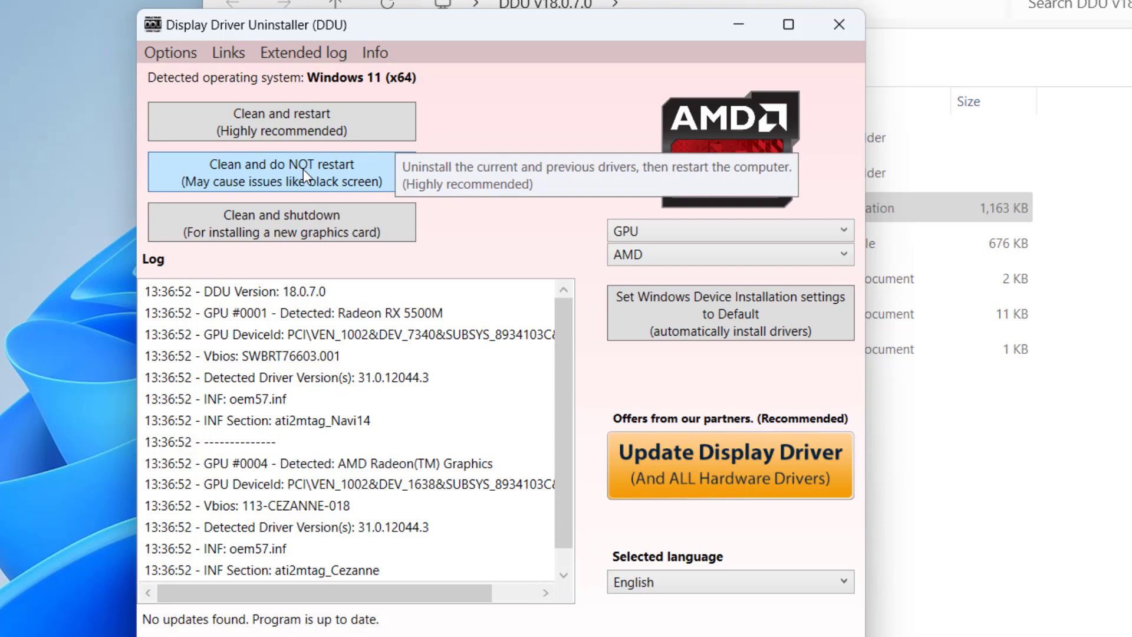
Step: Clean the AMD drivers without restarting, exit DDU, and restore the browser
{"action": "left_click", "coordinate": [225, 180]}
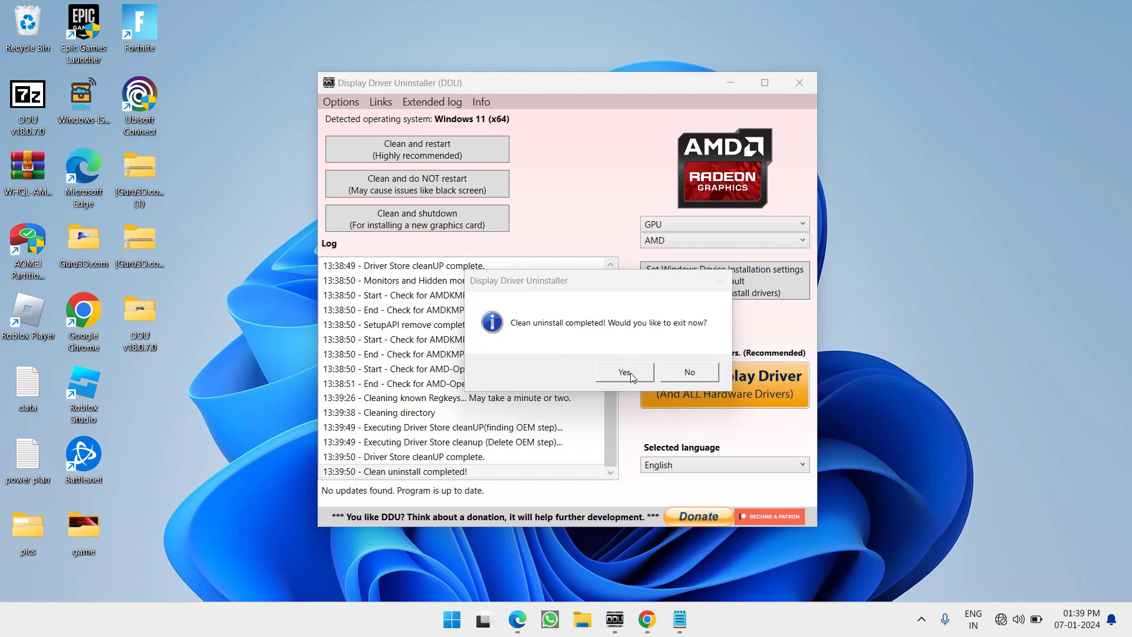
{"action": "left_click", "coordinate": [630, 372]}
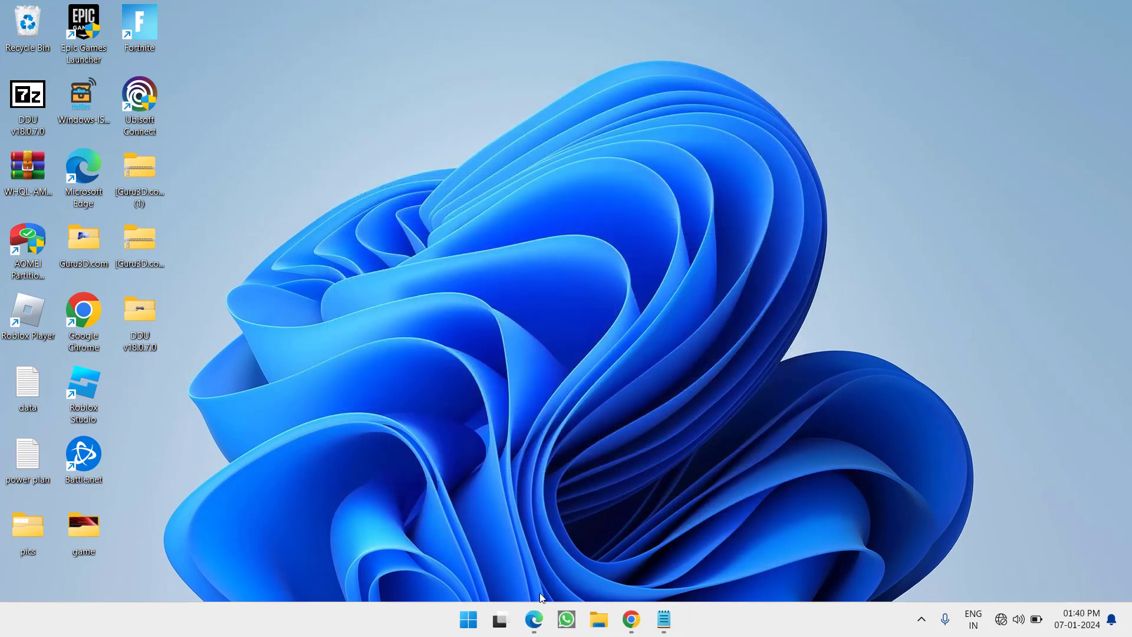
{"action": "left_click", "coordinate": [535, 611]}
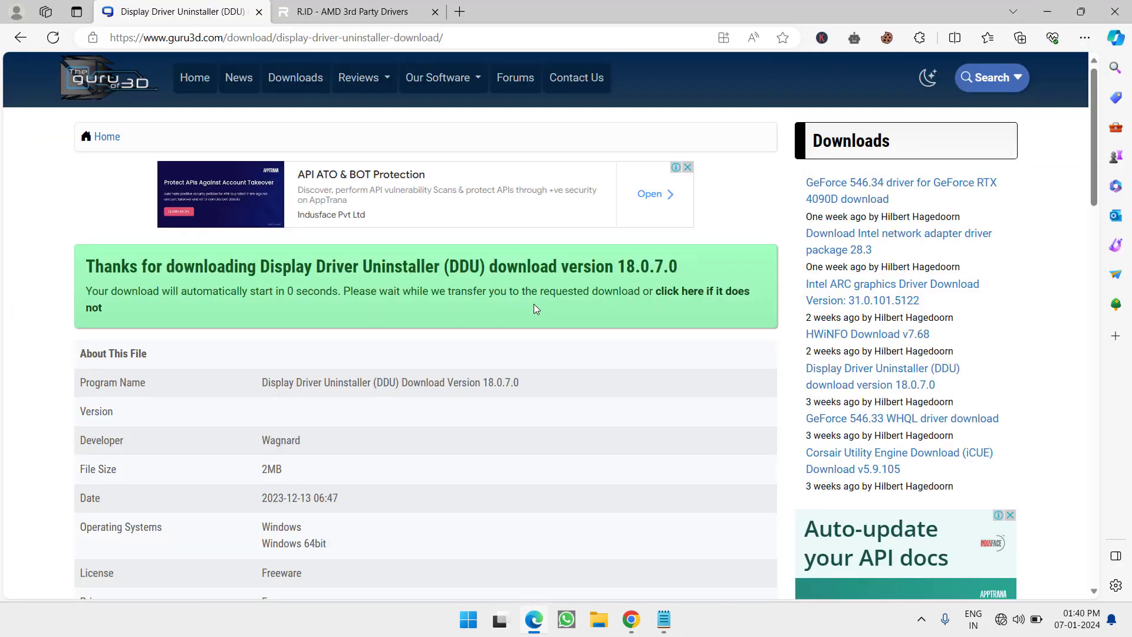
Step: On the R.ID drivers page start the Polaris-Vega-Navi 23.11.1 AFMF download, cancel the duplicate, and minimize Edge
{"action": "left_click", "coordinate": [323, 9]}
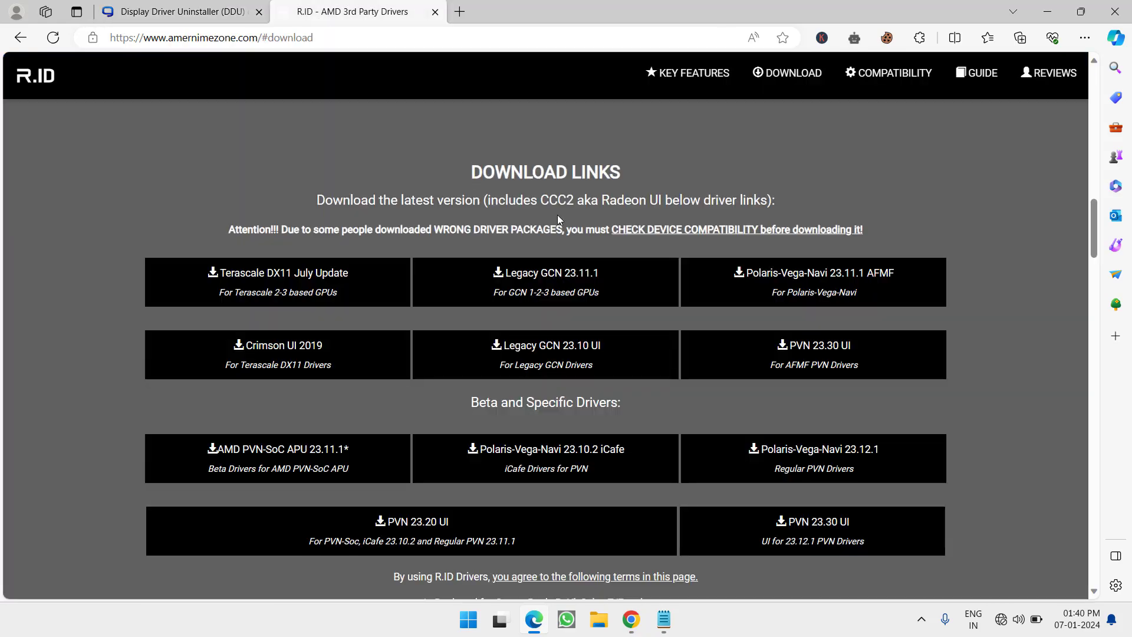
{"action": "scroll", "coordinate": [557, 266], "scroll_direction": "up", "scroll_amount": 5}
{"action": "scroll", "coordinate": [556, 282], "scroll_direction": "up", "scroll_amount": 5}
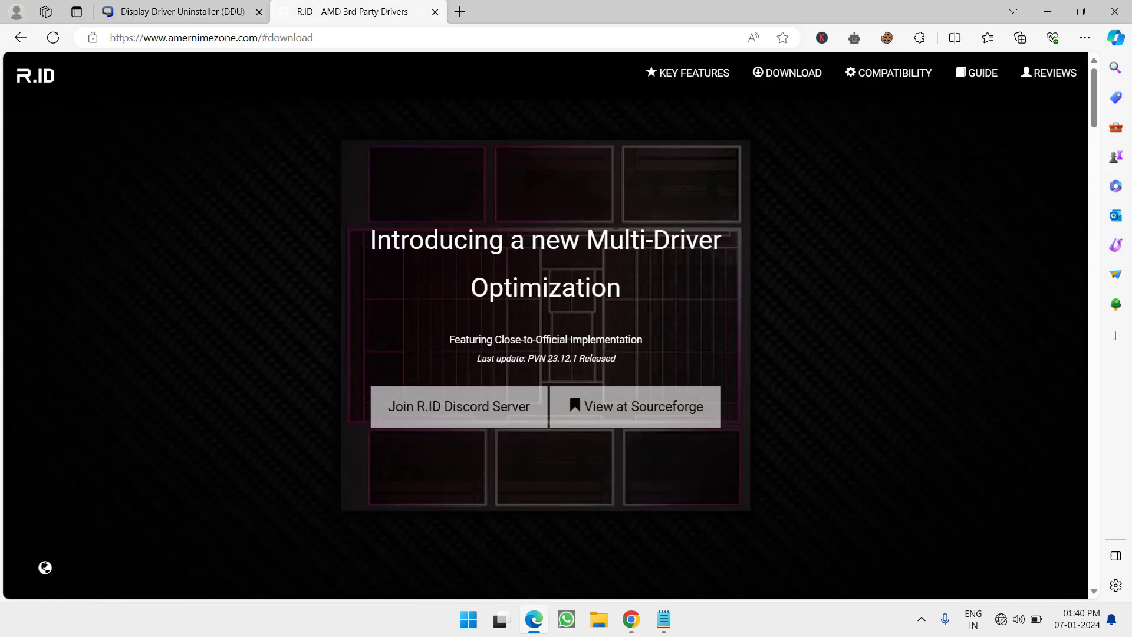
{"action": "scroll", "coordinate": [655, 288], "scroll_direction": "down", "scroll_amount": 10}
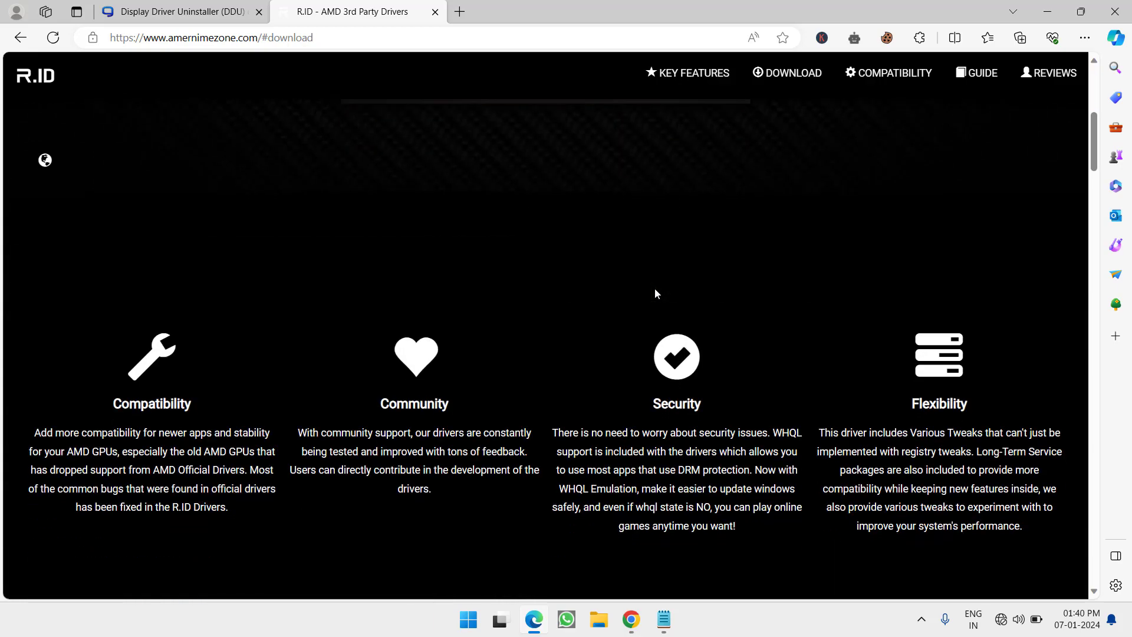
{"action": "scroll", "coordinate": [660, 284], "scroll_direction": "down", "scroll_amount": 3}
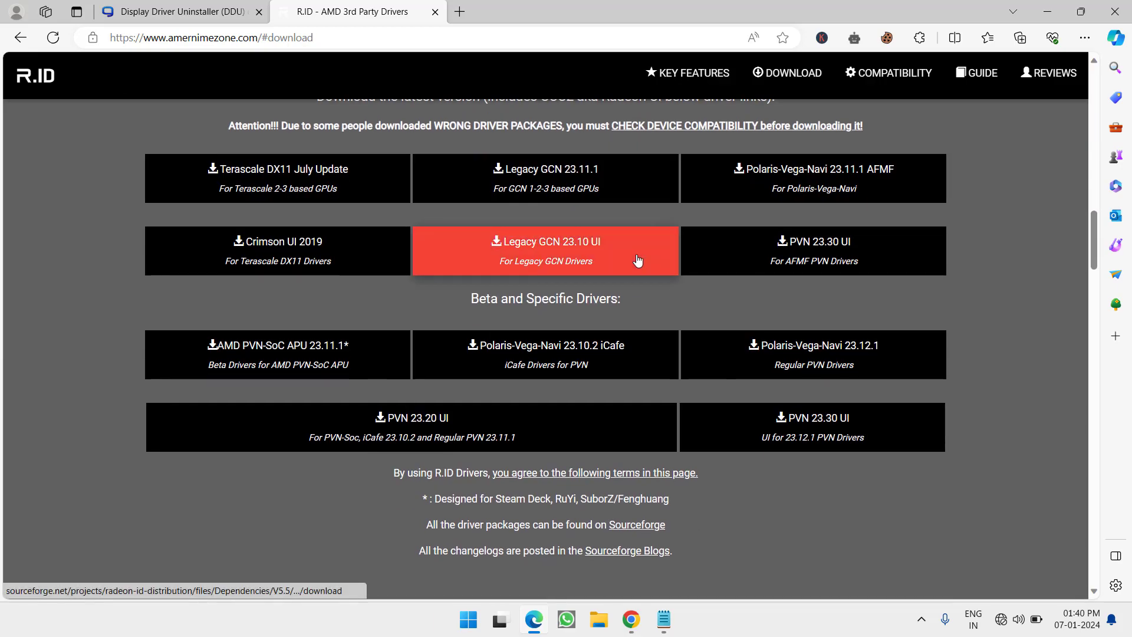
{"action": "left_click", "coordinate": [809, 183]}
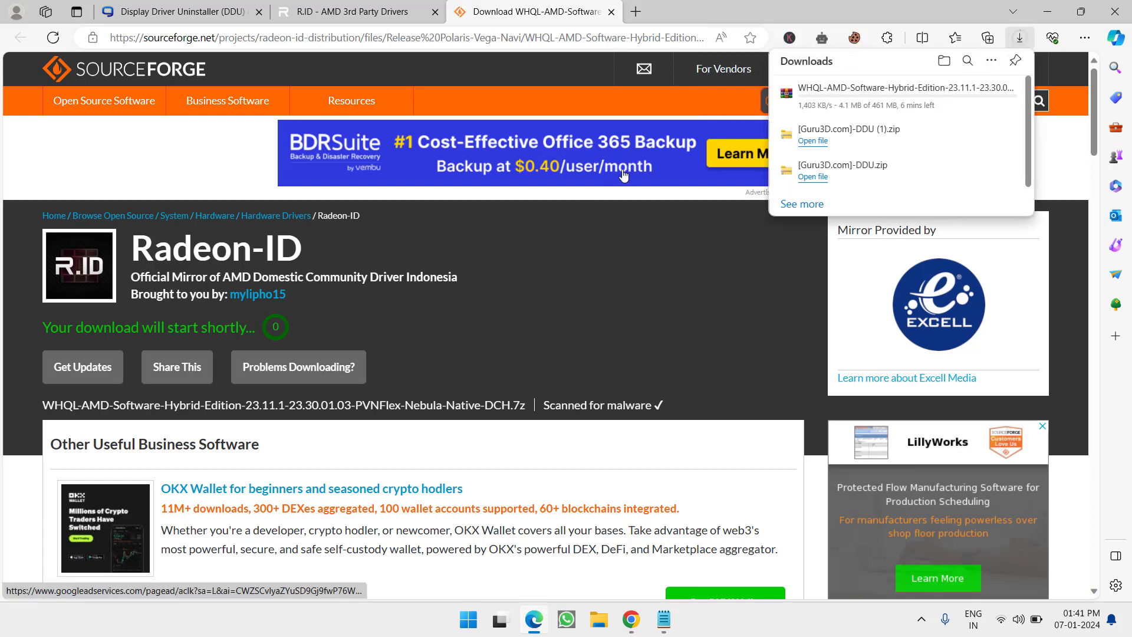
{"action": "left_click", "coordinate": [998, 94]}
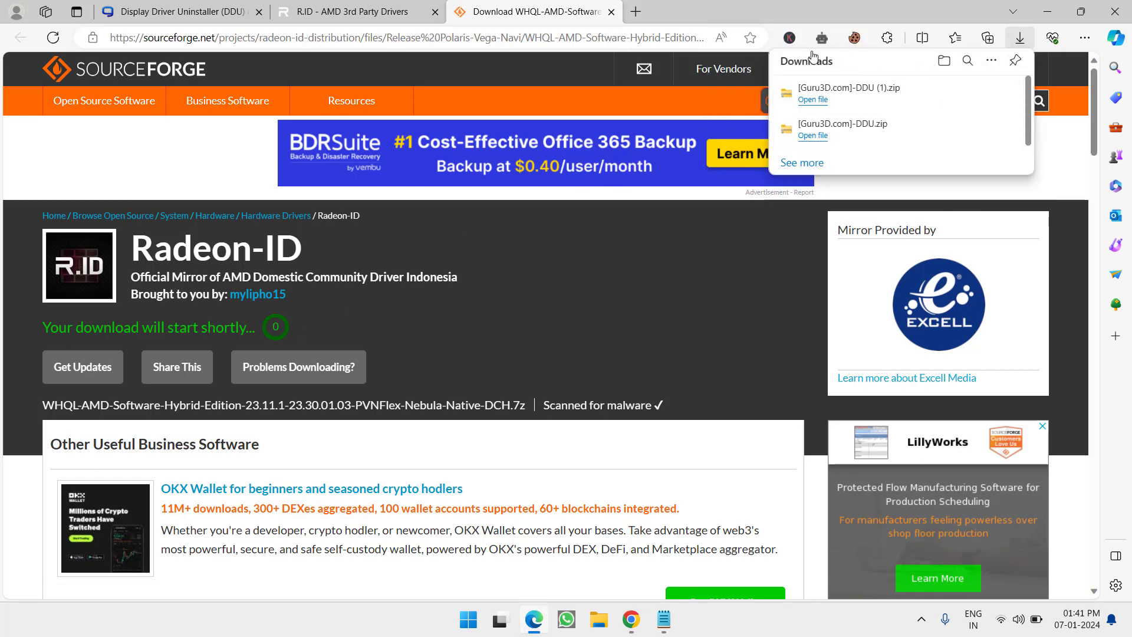
{"action": "left_click", "coordinate": [1048, 11]}
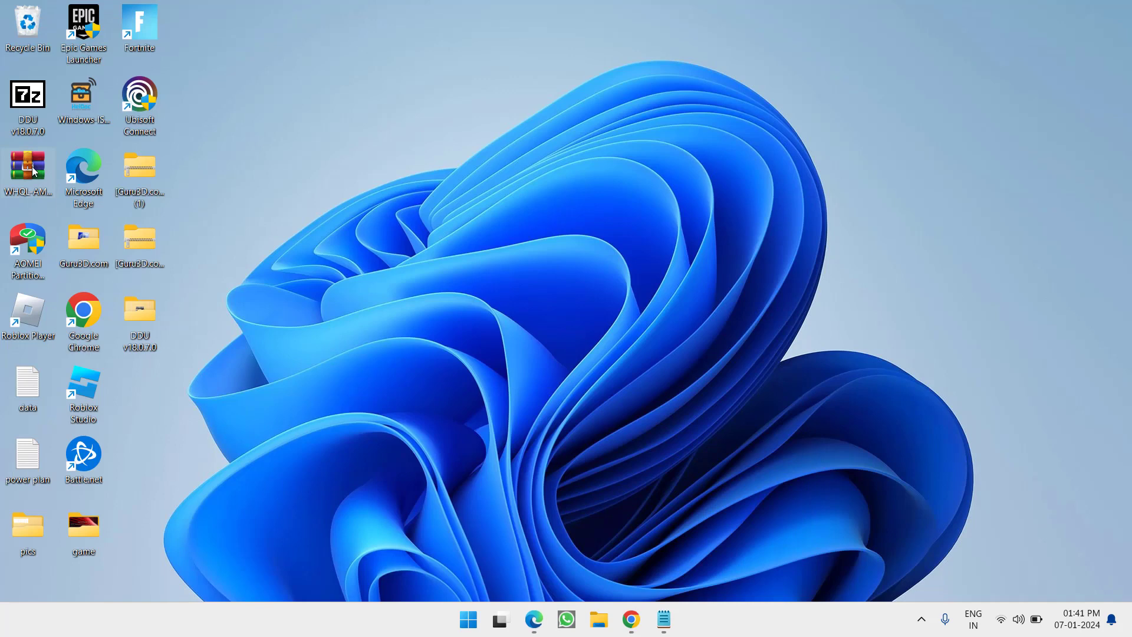
Step: Extract the WHQL AMD Software 23.11.1 archive with WinRAR into a new desktop folder and close WinRAR
{"action": "double_click", "coordinate": [32, 166]}
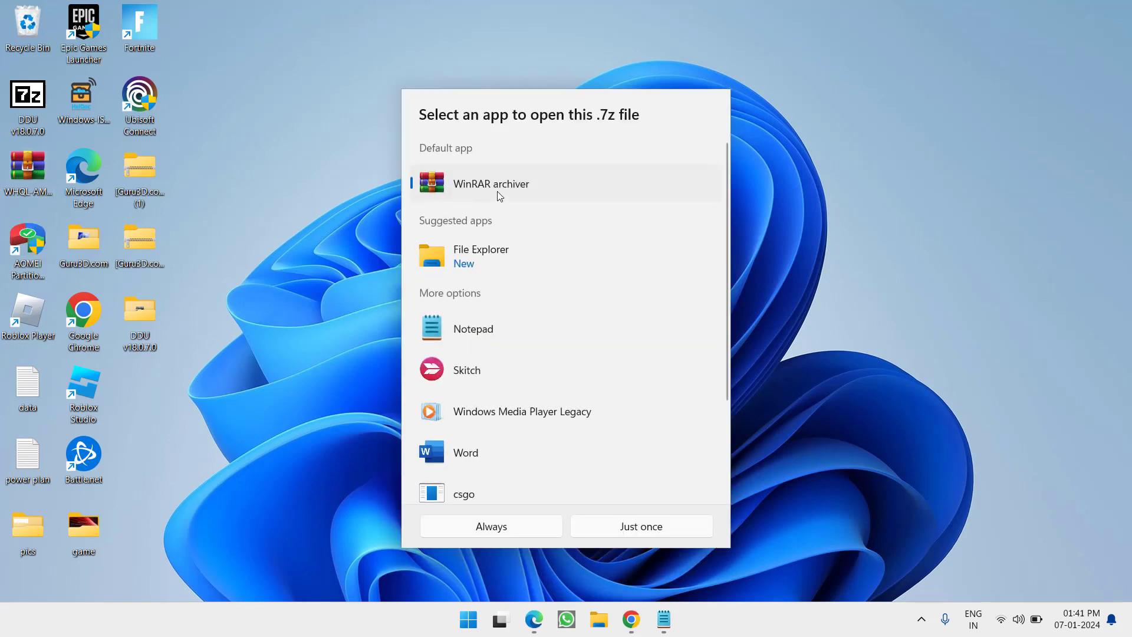
{"action": "double_click", "coordinate": [497, 192]}
{"action": "left_click", "coordinate": [333, 151]}
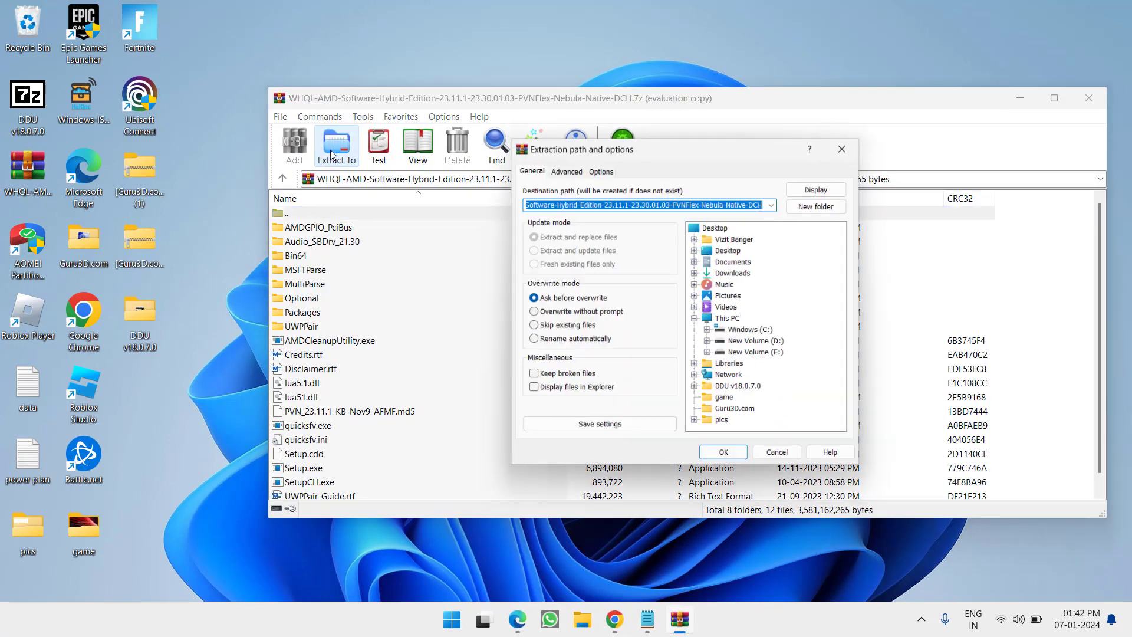
{"action": "left_click", "coordinate": [719, 225]}
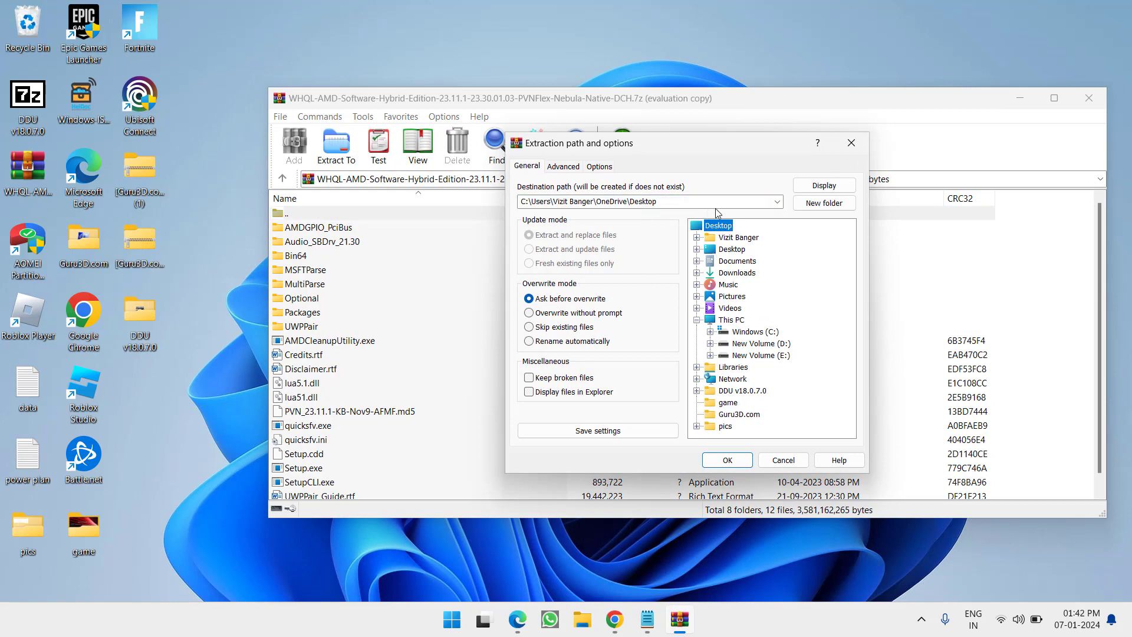
{"action": "left_click", "coordinate": [827, 204]}
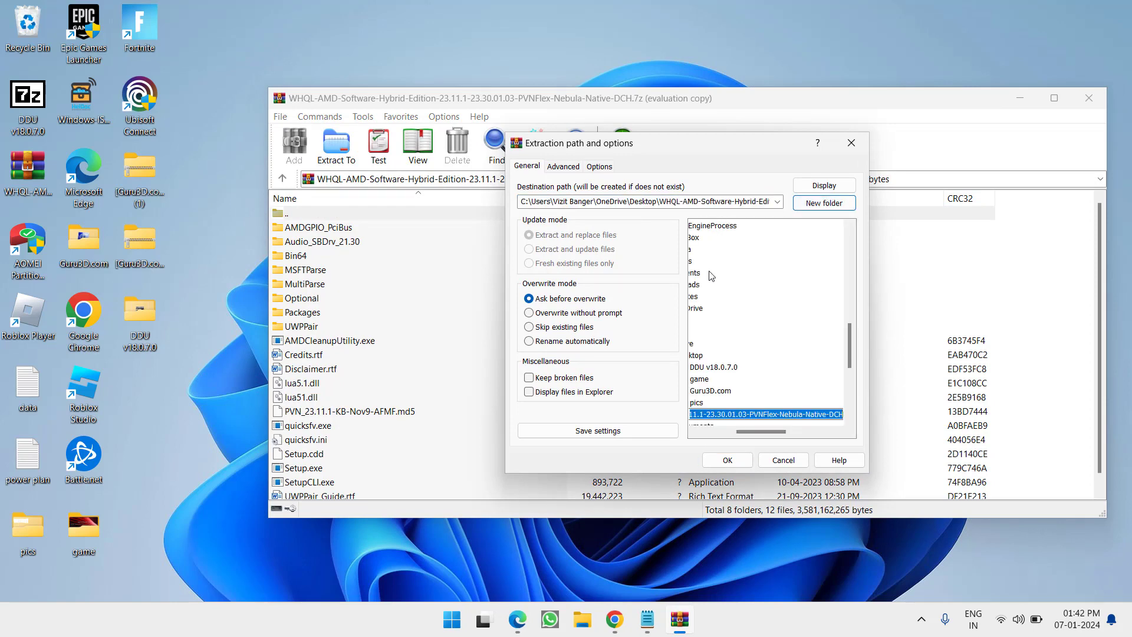
{"action": "left_click", "coordinate": [726, 459]}
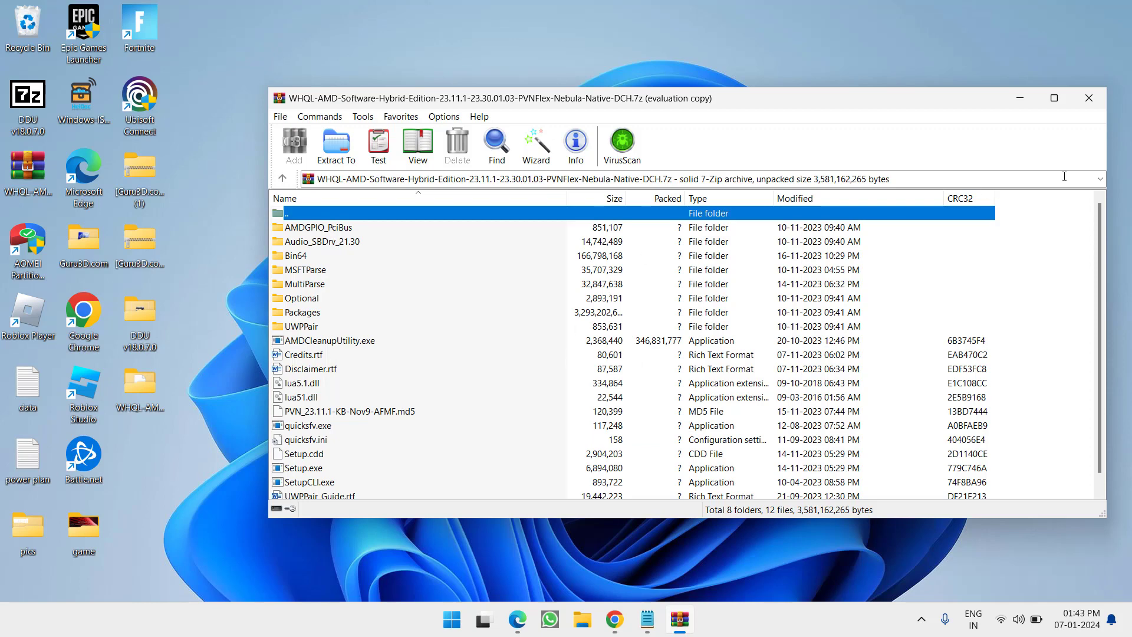
{"action": "left_click", "coordinate": [1088, 99]}
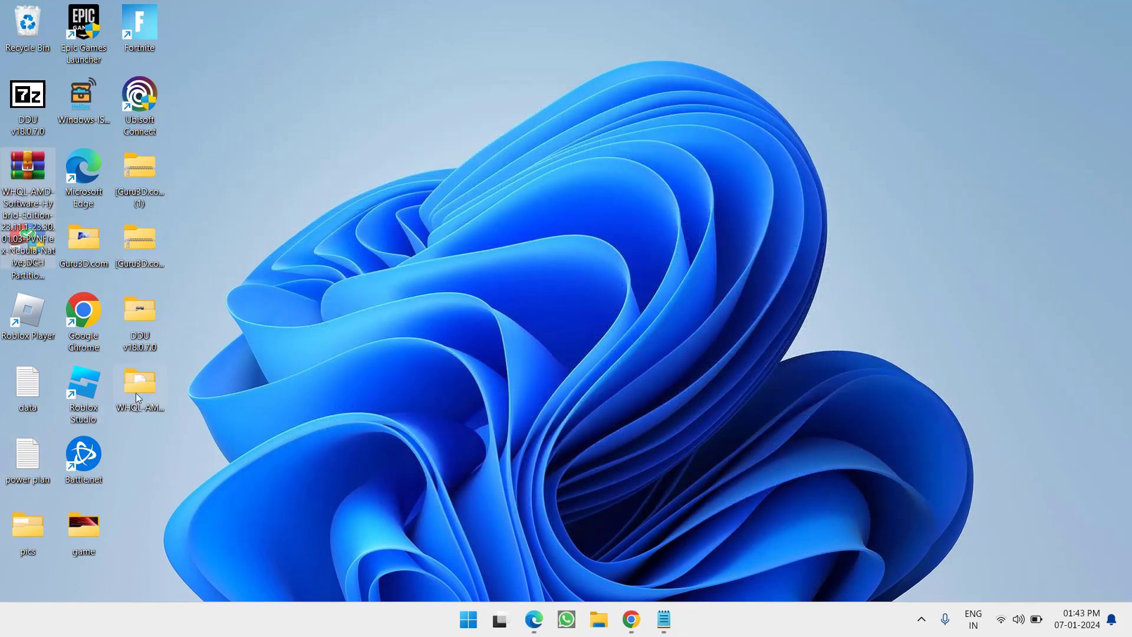
Step: In the extracted driver folder, run Setup as administrator to start the R.ID installer
{"action": "double_click", "coordinate": [157, 391]}
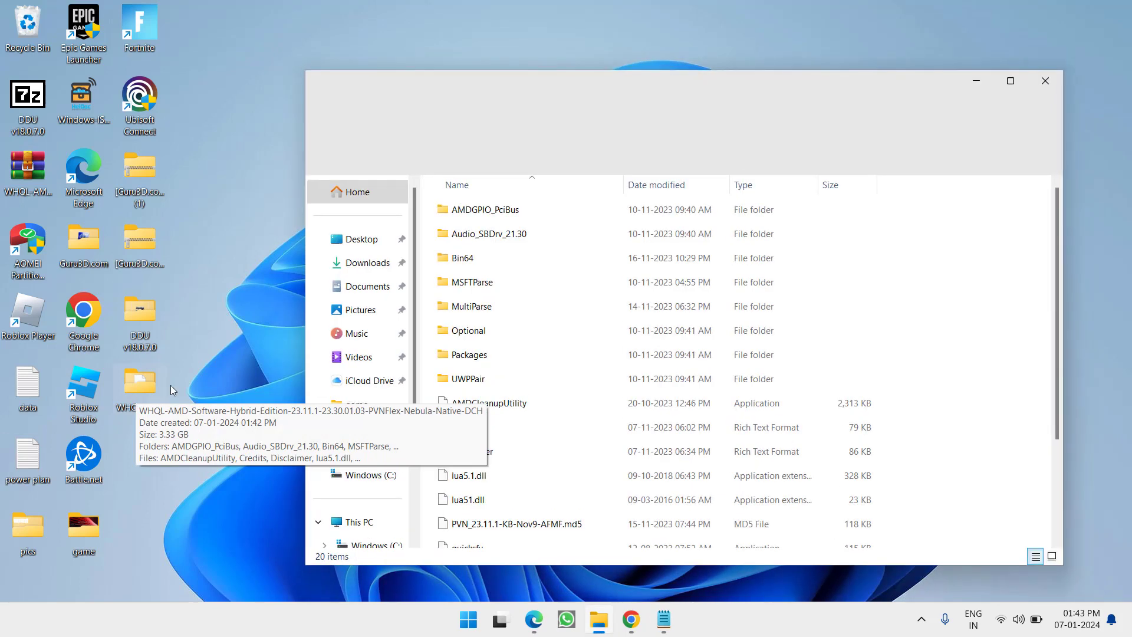
{"action": "scroll", "coordinate": [471, 433], "scroll_direction": "down", "scroll_amount": 1}
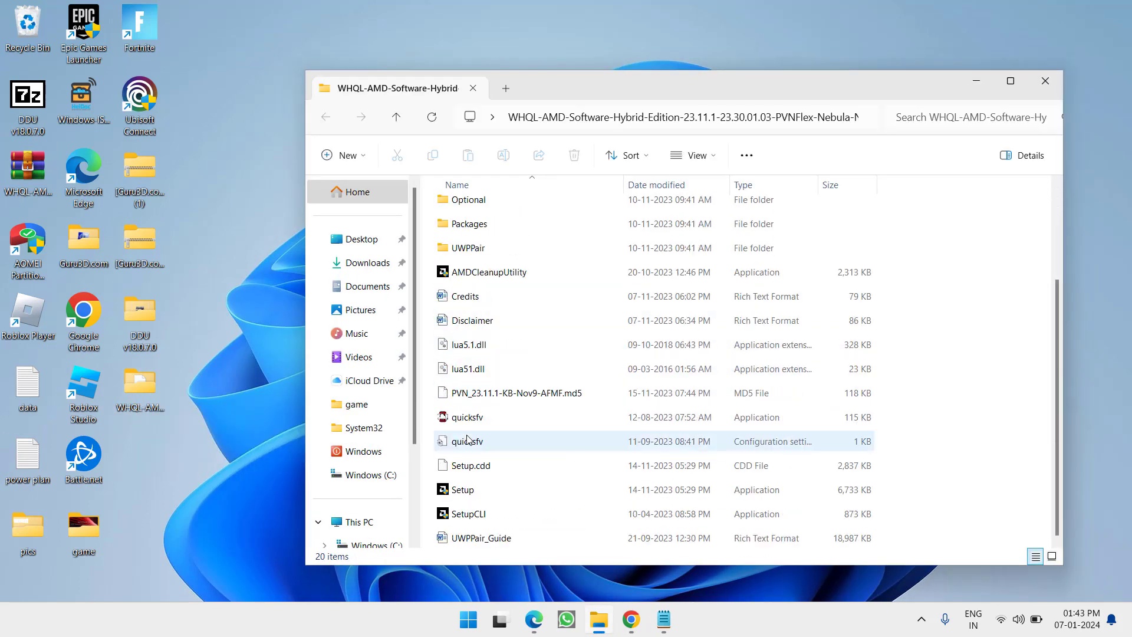
{"action": "left_click", "coordinate": [458, 493]}
{"action": "right_click", "coordinate": [457, 492]}
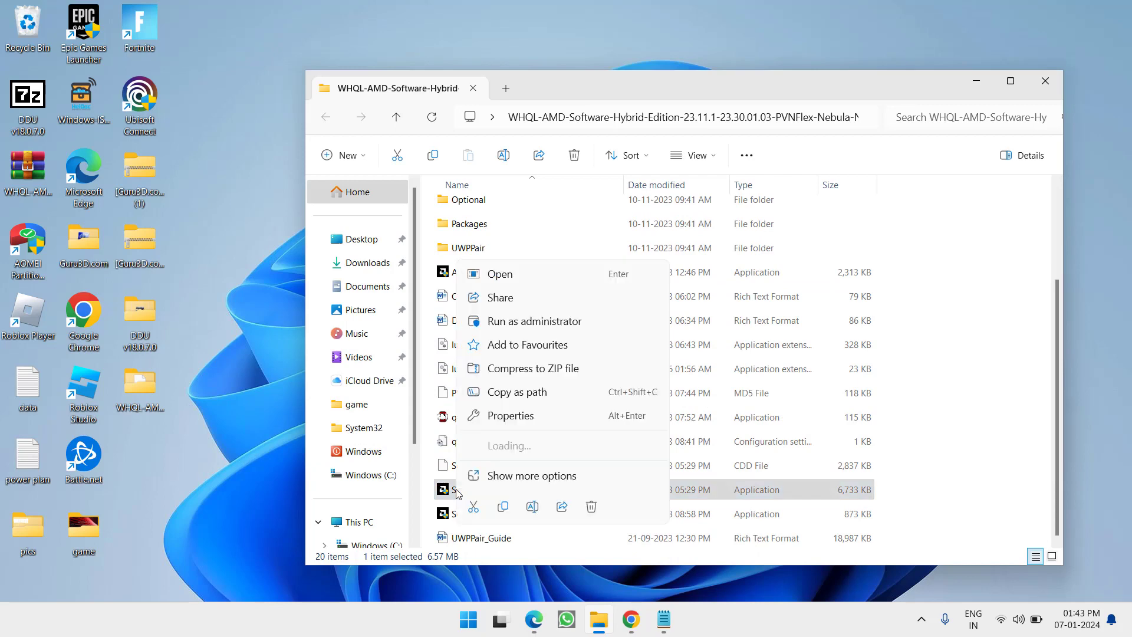
{"action": "left_click", "coordinate": [550, 325]}
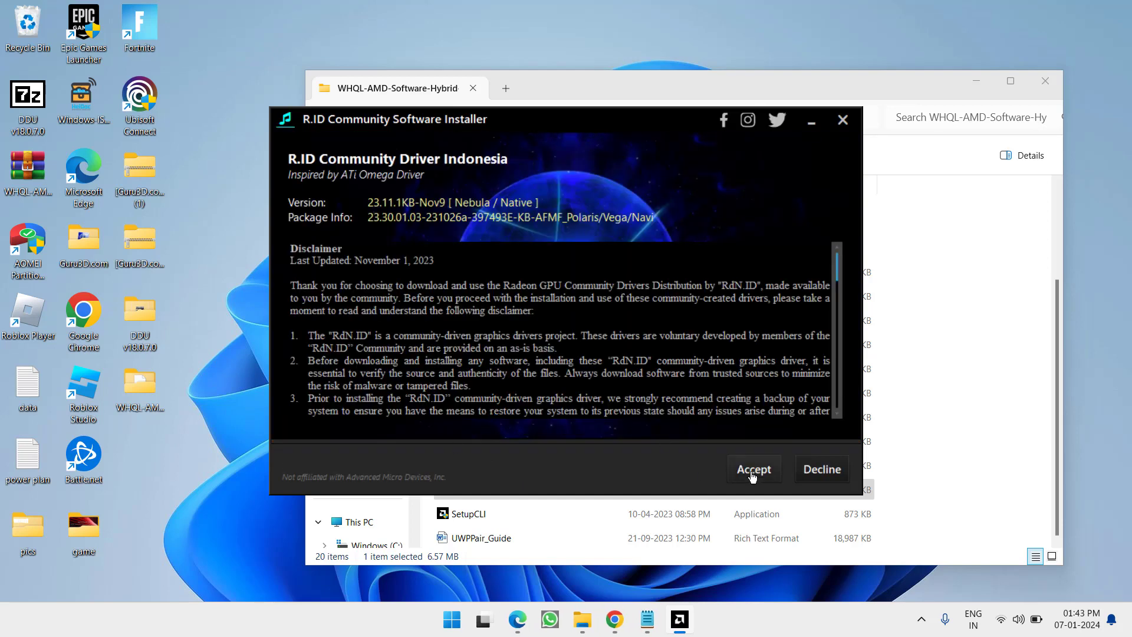
Step: Accept the installer disclaimer and start the Standard profile custom installation
{"action": "left_click", "coordinate": [752, 471]}
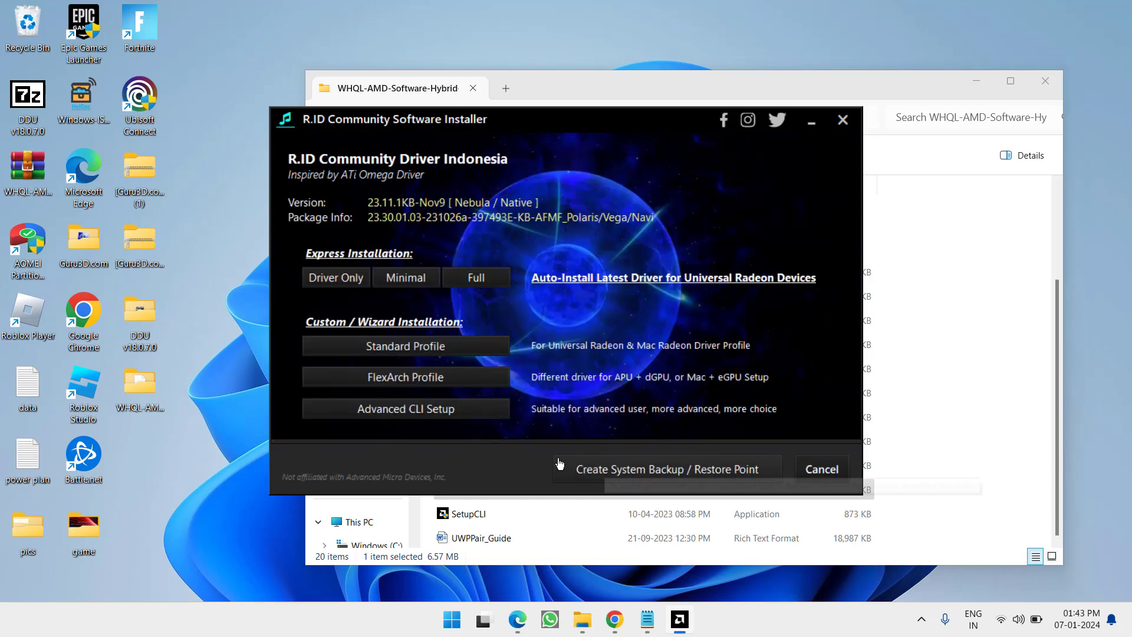
{"action": "left_click", "coordinate": [408, 349]}
Step: Choose the Nov9 Latest Package driver preset and Standard driver-level optimization
{"action": "left_click", "coordinate": [580, 374]}
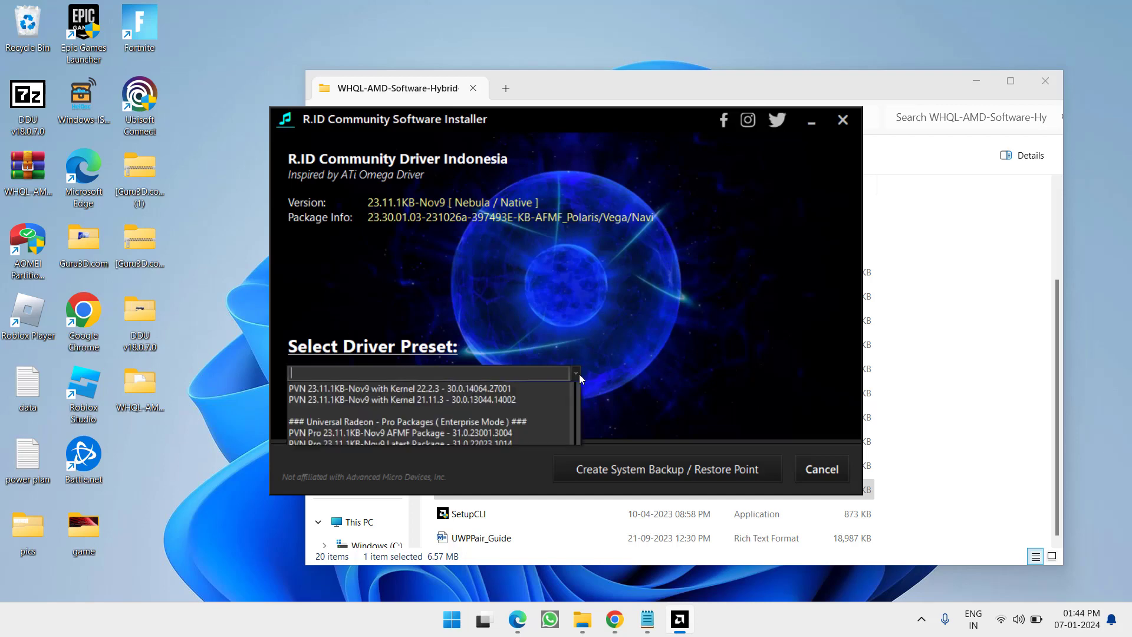
{"action": "left_click", "coordinate": [406, 414]}
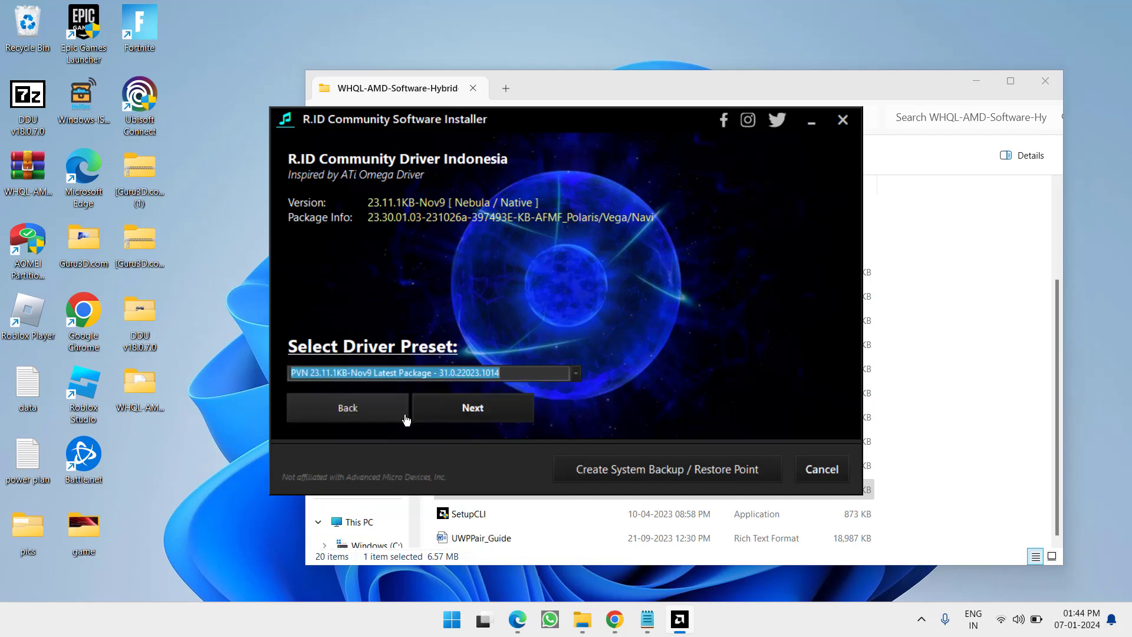
{"action": "left_click", "coordinate": [473, 408]}
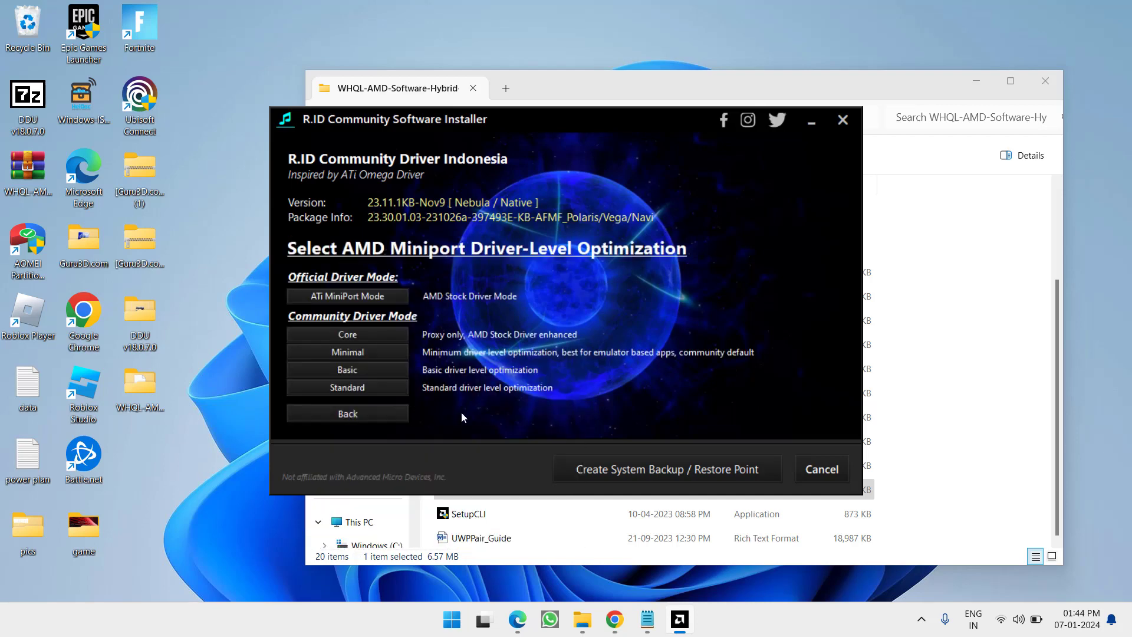
{"action": "left_click", "coordinate": [341, 388]}
Step: Set switchable GPU mode and ULPS to AMD Default and driver branding to Adrenalin (Red)
{"action": "left_click", "coordinate": [371, 356]}
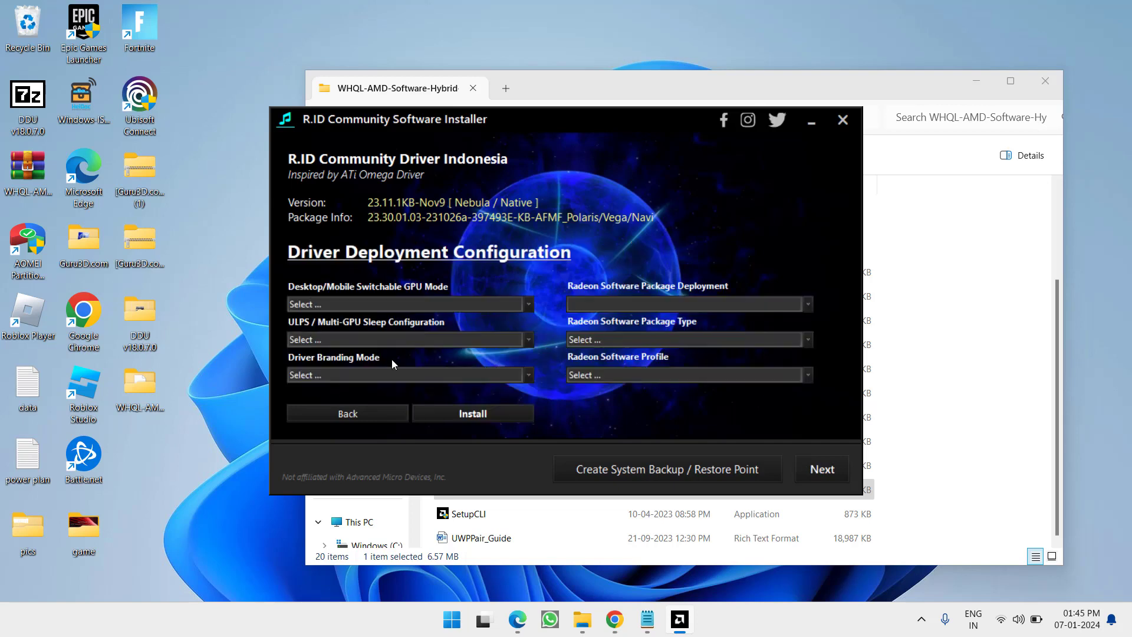
{"action": "left_click", "coordinate": [505, 303]}
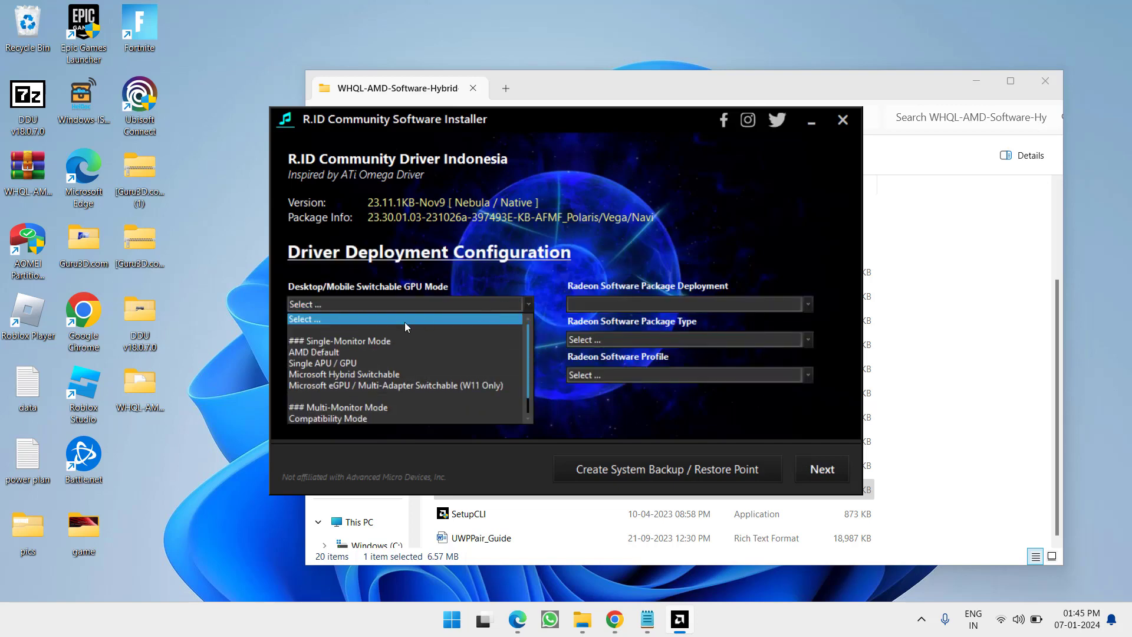
{"action": "left_click", "coordinate": [331, 353]}
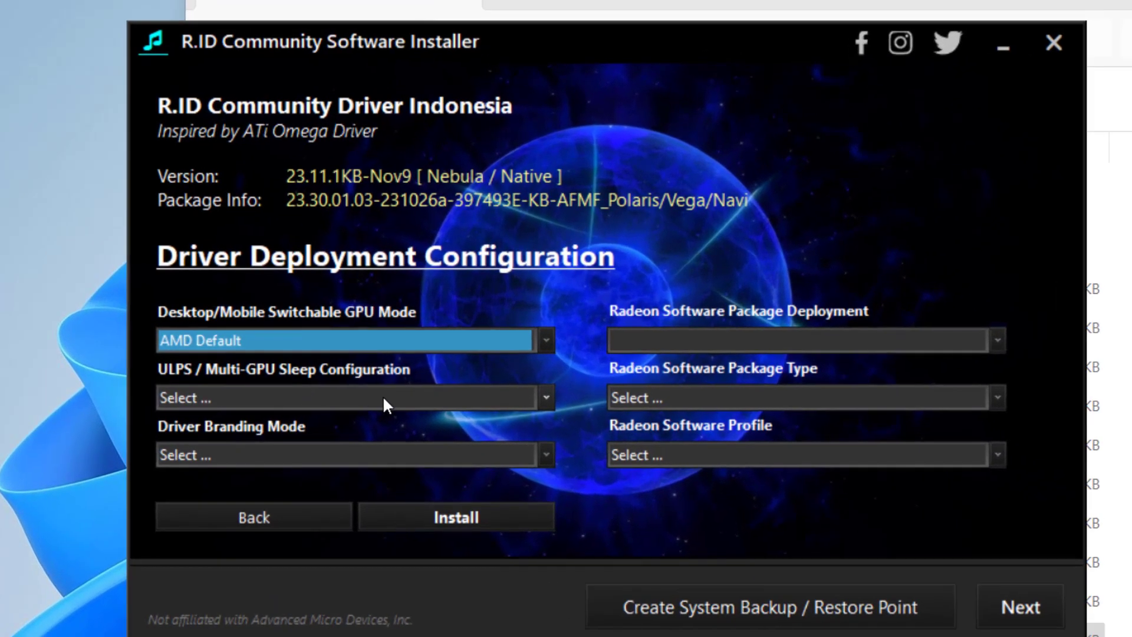
{"action": "left_click", "coordinate": [428, 341]}
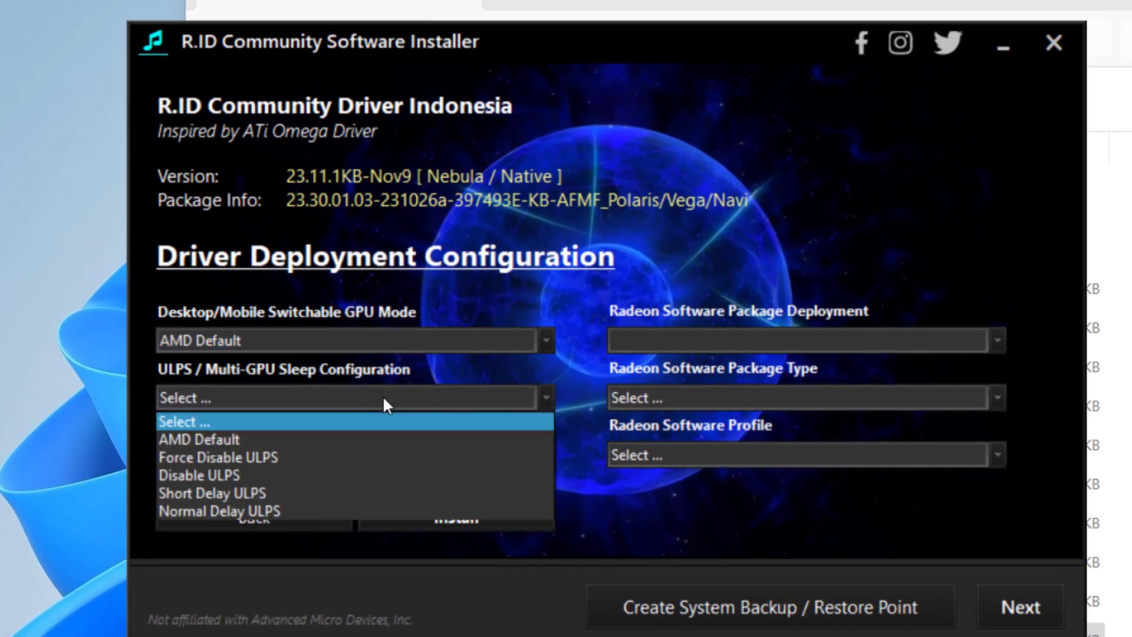
{"action": "left_click", "coordinate": [269, 433]}
{"action": "left_click", "coordinate": [353, 452]}
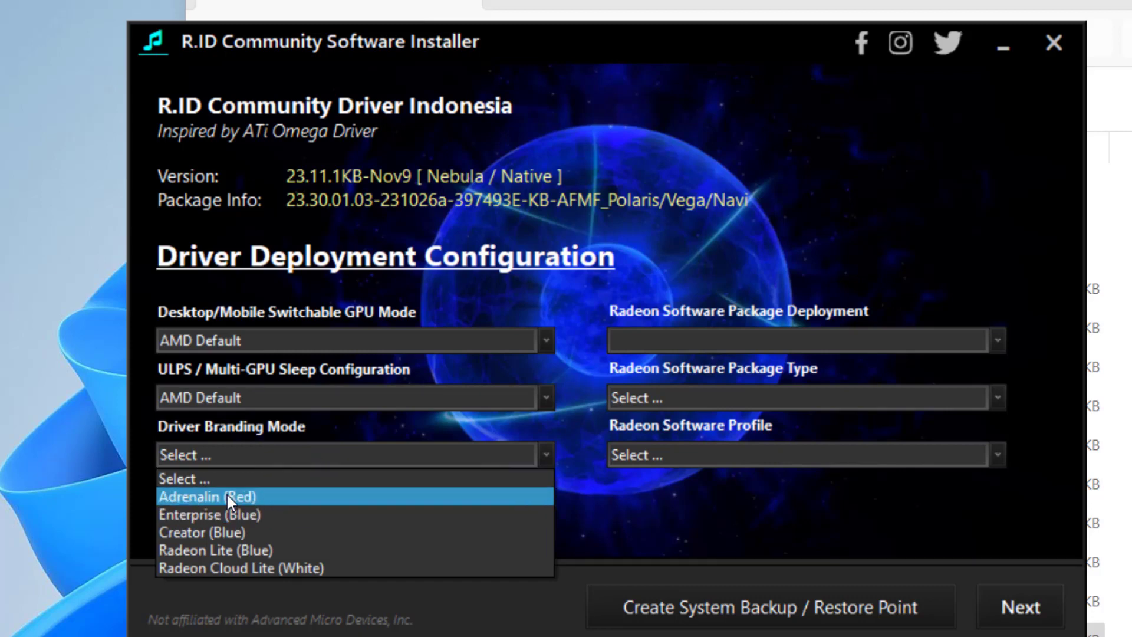
{"action": "left_click", "coordinate": [249, 496]}
Step: Set deployment and package type to Driver Only, profile Standard, and begin installing
{"action": "left_click", "coordinate": [884, 341]}
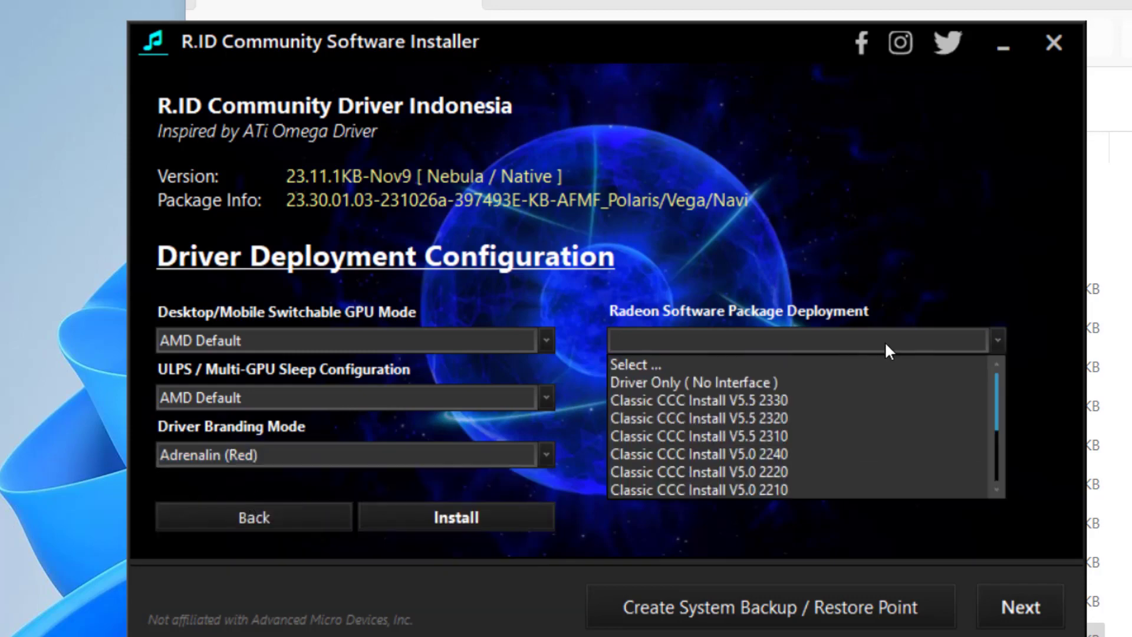
{"action": "left_click", "coordinate": [673, 379]}
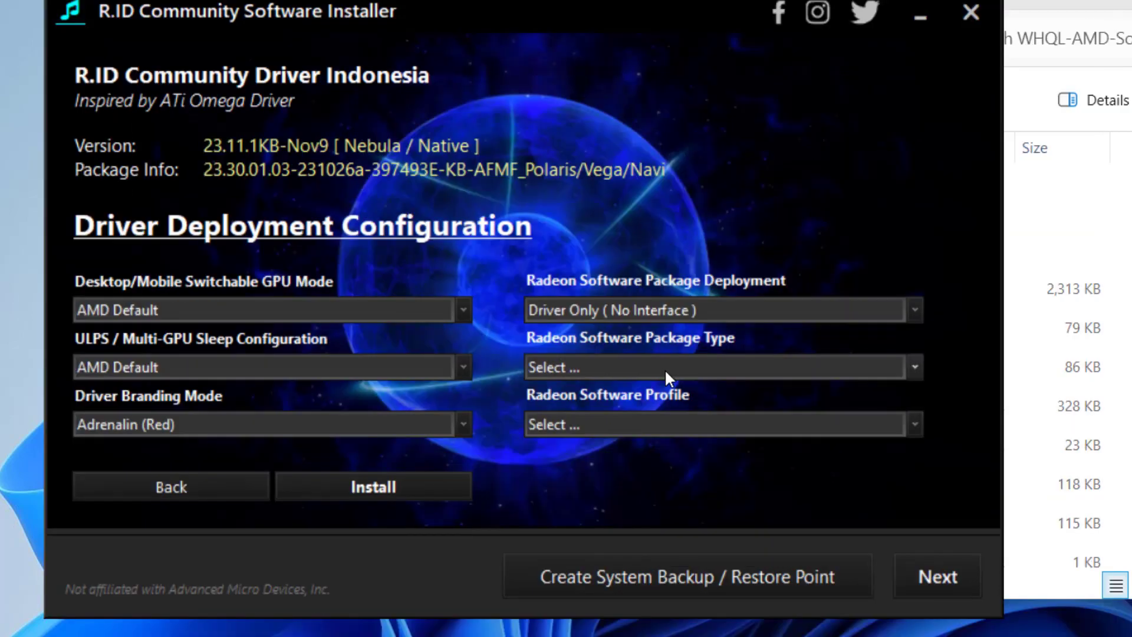
{"action": "left_click", "coordinate": [664, 368]}
{"action": "left_click", "coordinate": [645, 406]}
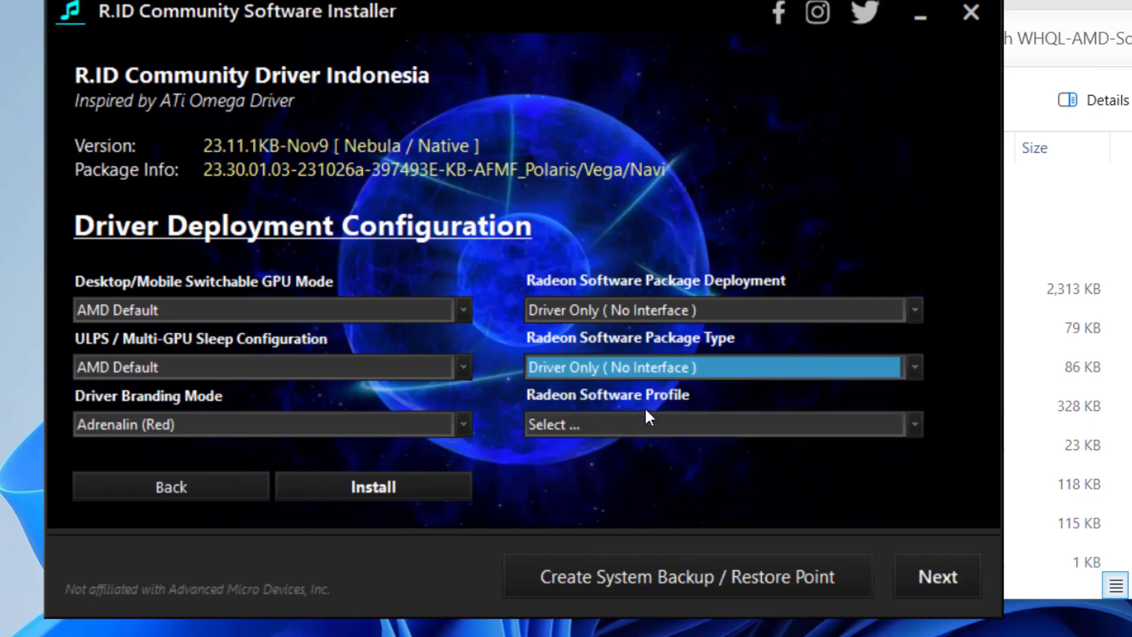
{"action": "left_click", "coordinate": [643, 426]}
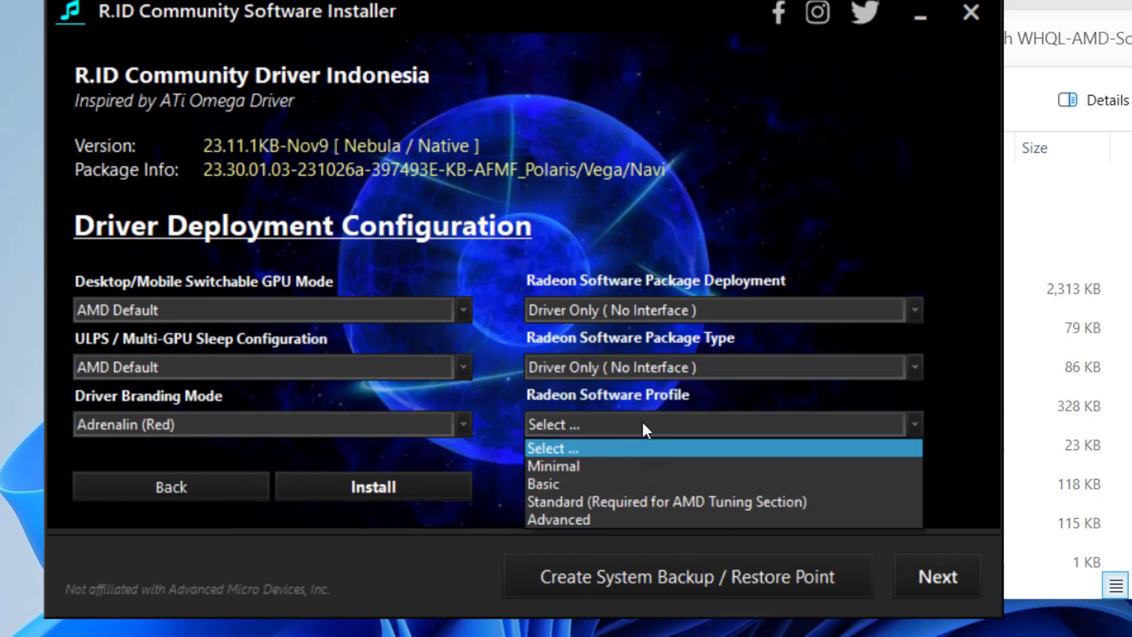
{"action": "left_click", "coordinate": [585, 499]}
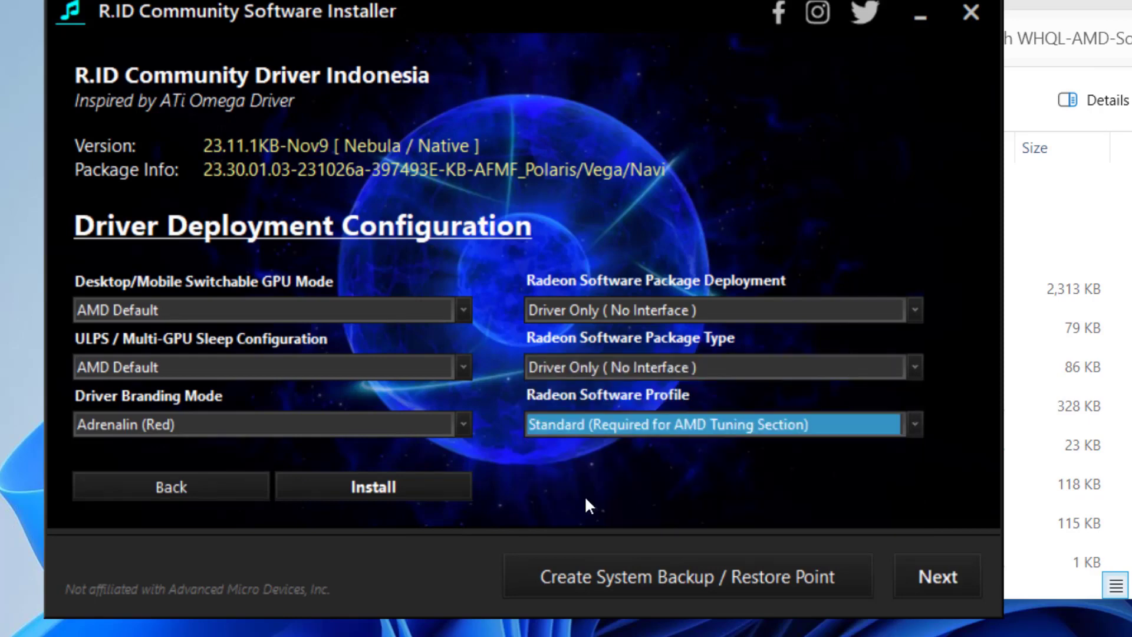
{"action": "left_click", "coordinate": [941, 578]}
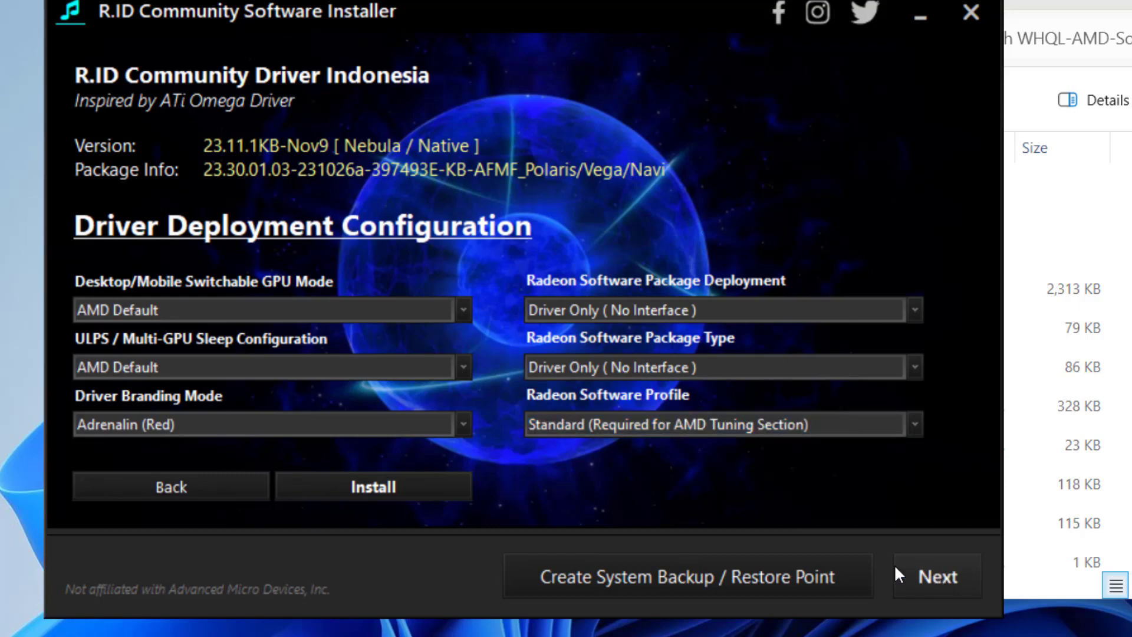